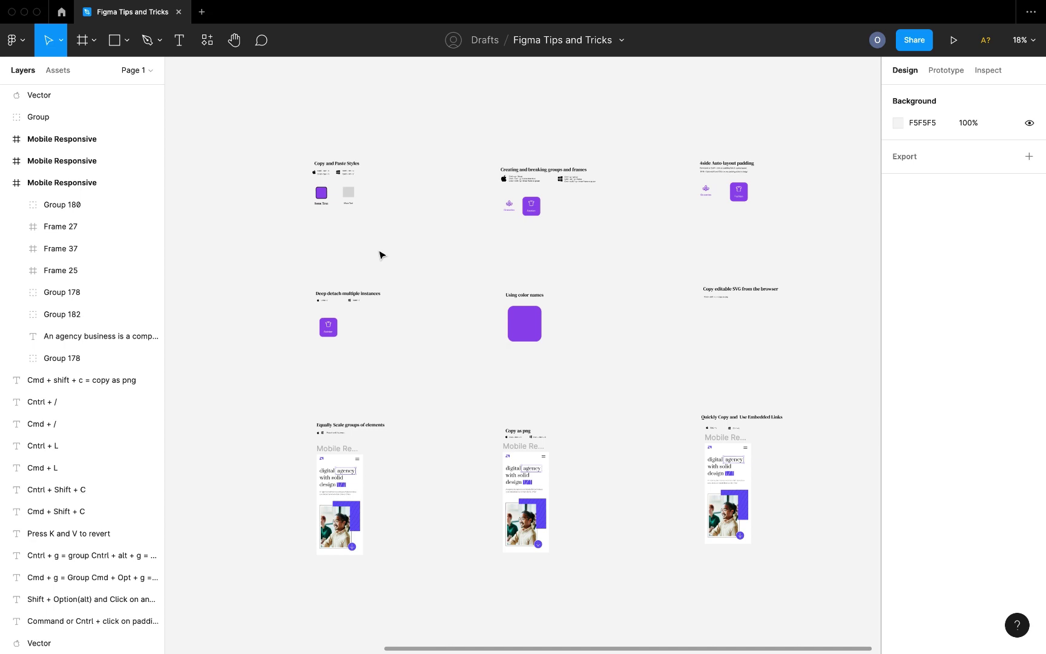
Zoom from the 18% overview into the Copy and Paste Styles board at about 91%
{"action": "scroll", "coordinate": [381, 254], "scroll_direction": "up", "scroll_amount": 5}
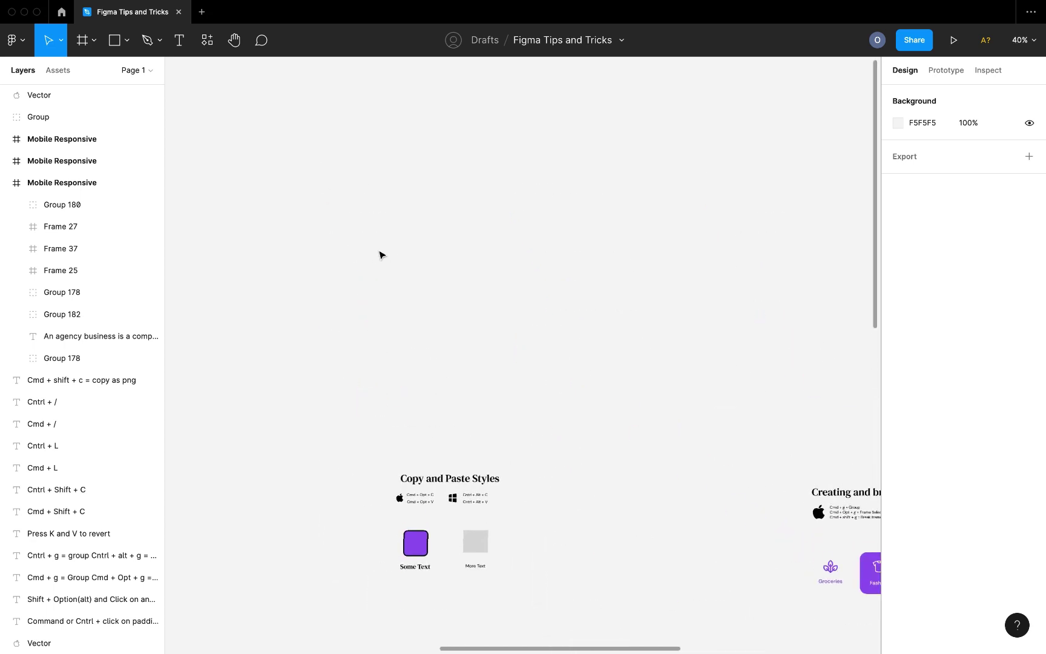
{"action": "scroll", "coordinate": [382, 254], "scroll_direction": "down", "scroll_amount": 2}
{"action": "scroll", "coordinate": [381, 254], "scroll_direction": "right", "scroll_amount": 2}
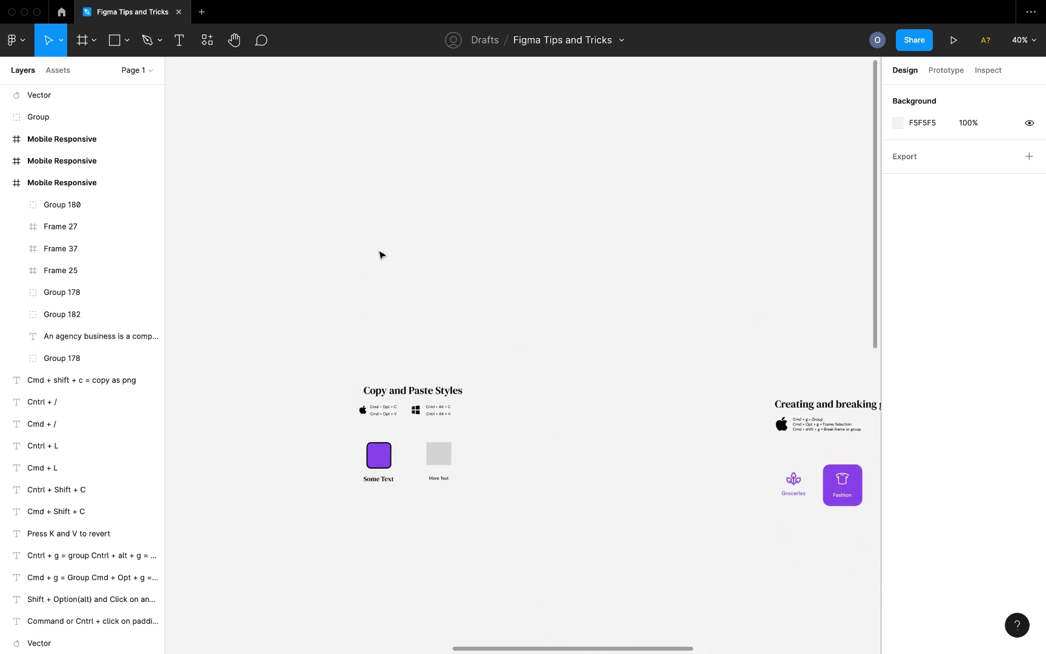
{"action": "scroll", "coordinate": [400, 405], "scroll_direction": "up", "scroll_amount": 5}
{"action": "scroll", "coordinate": [399, 405], "scroll_direction": "down", "scroll_amount": 2}
{"action": "scroll", "coordinate": [399, 405], "scroll_direction": "left", "scroll_amount": 1}
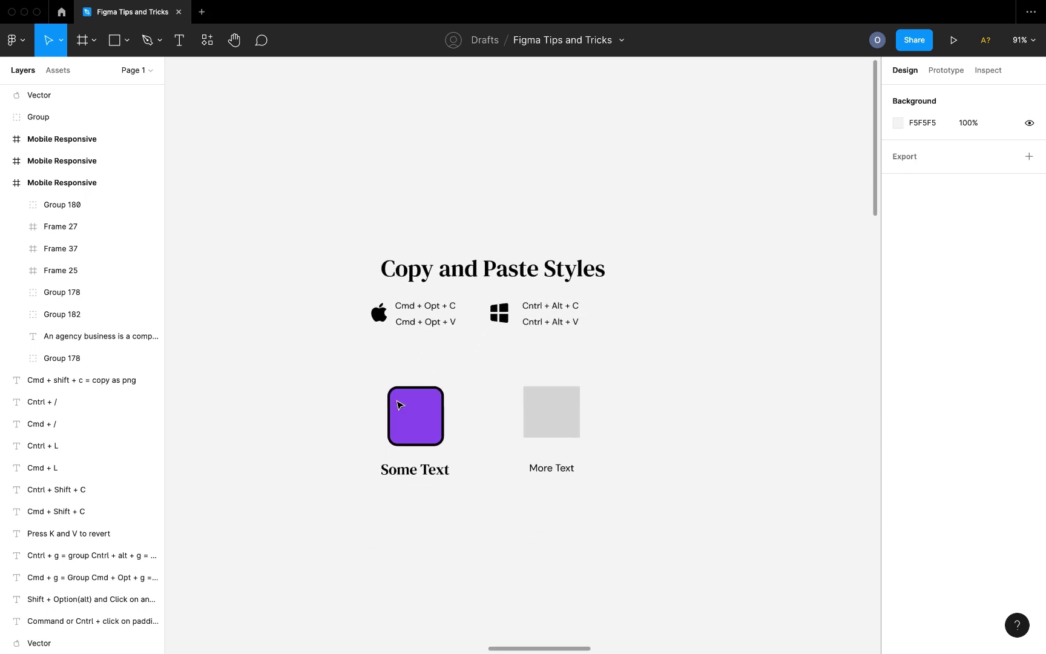
Paste the purple square's style onto the grey square
{"action": "left_click", "coordinate": [427, 421]}
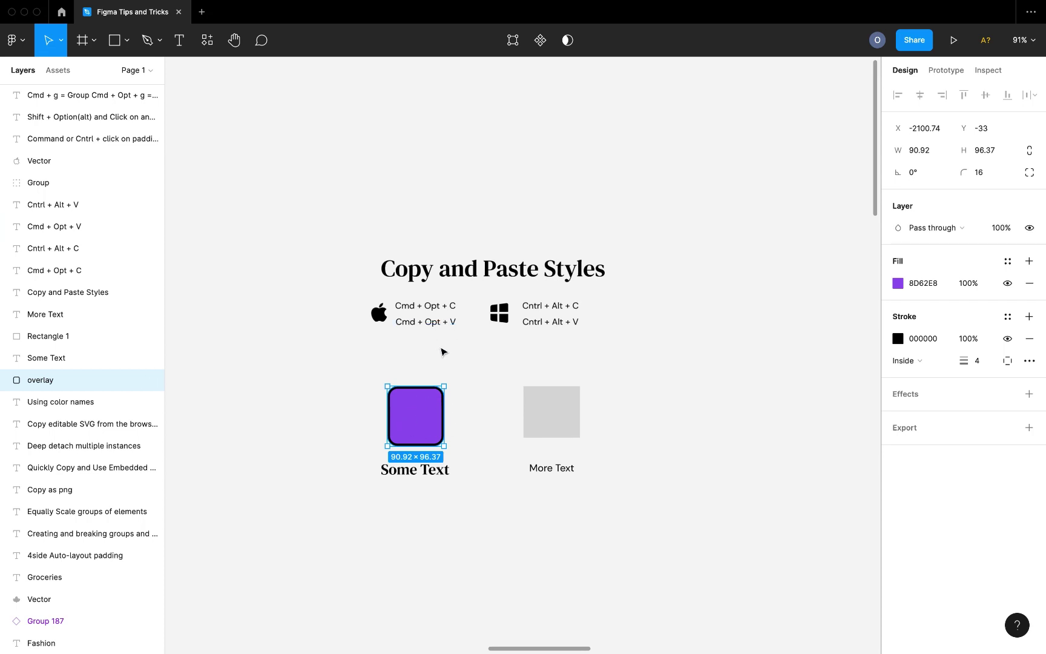
{"action": "left_click", "coordinate": [539, 408]}
{"action": "key", "text": "super+alt+v"}
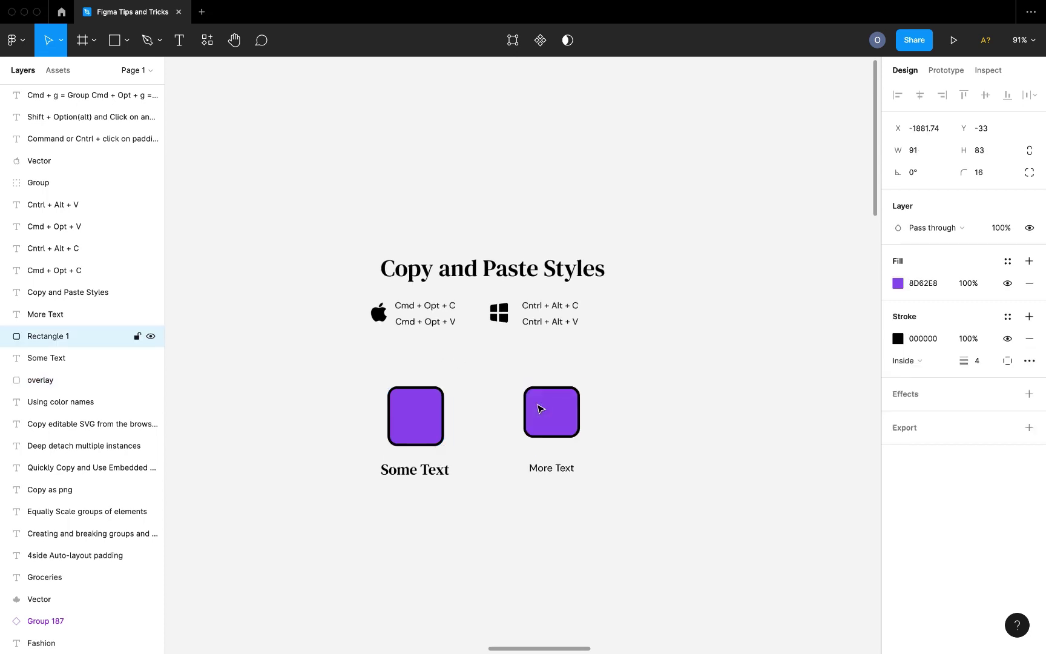
{"action": "left_click", "coordinate": [433, 421]}
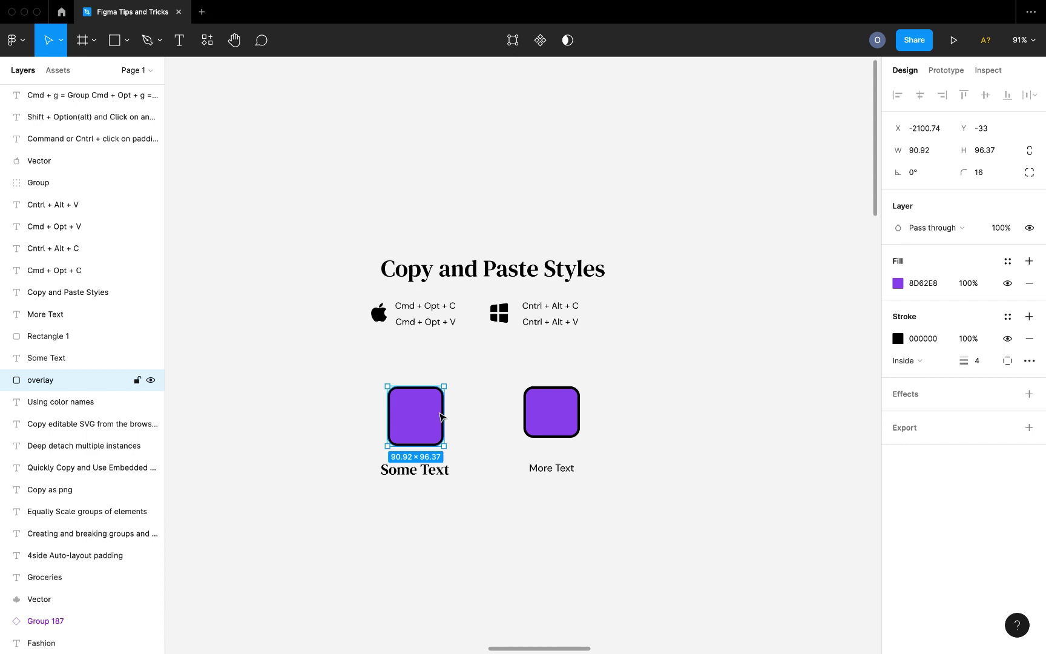
{"action": "left_click", "coordinate": [569, 421]}
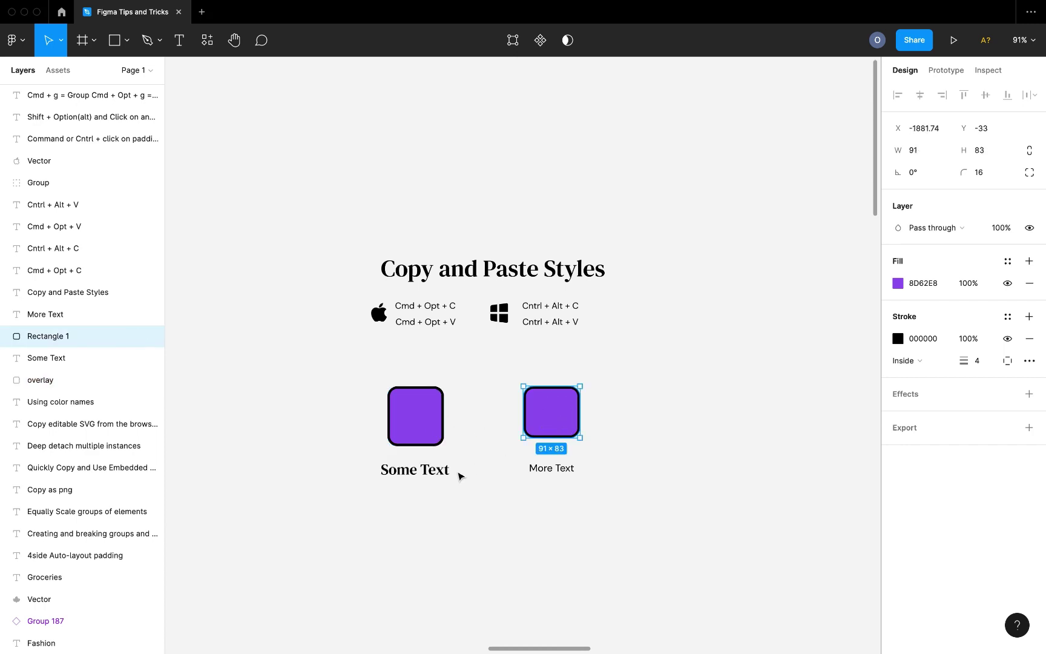
Paste the Some Text style onto More Text and nudge it level with Some Text
{"action": "left_click", "coordinate": [431, 476]}
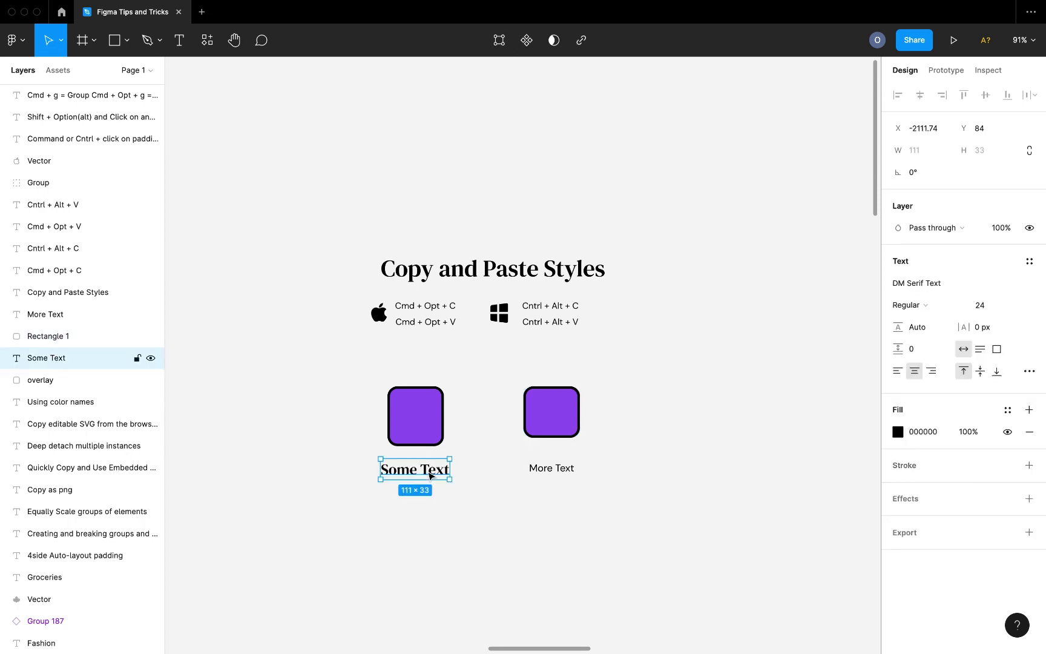
{"action": "left_click", "coordinate": [557, 472]}
{"action": "key", "text": "super+alt+v"}
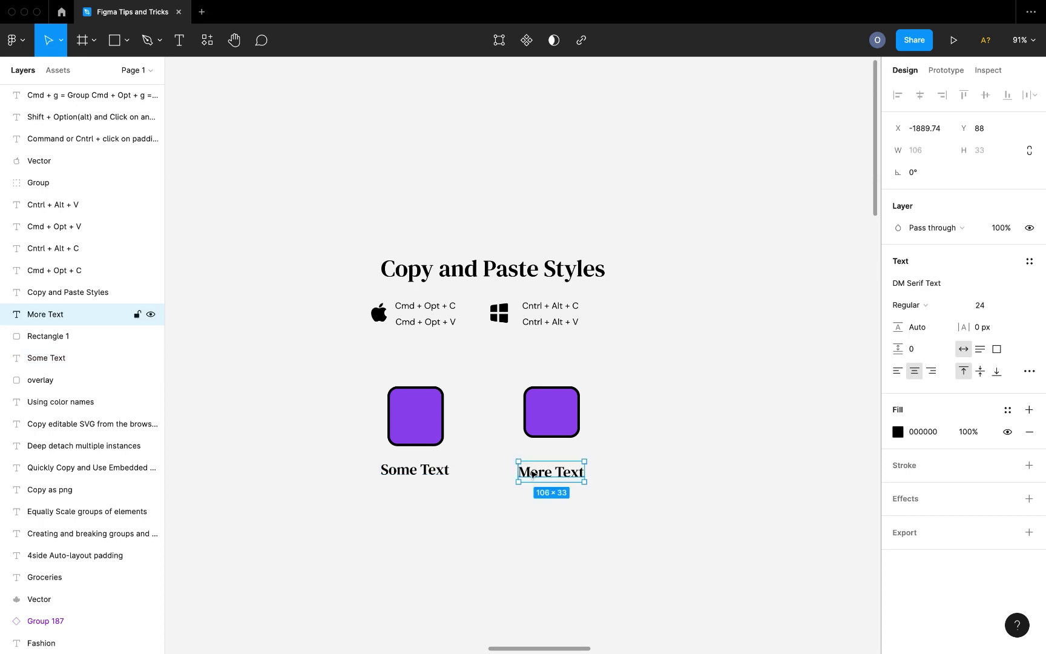
{"action": "left_click", "coordinate": [434, 470]}
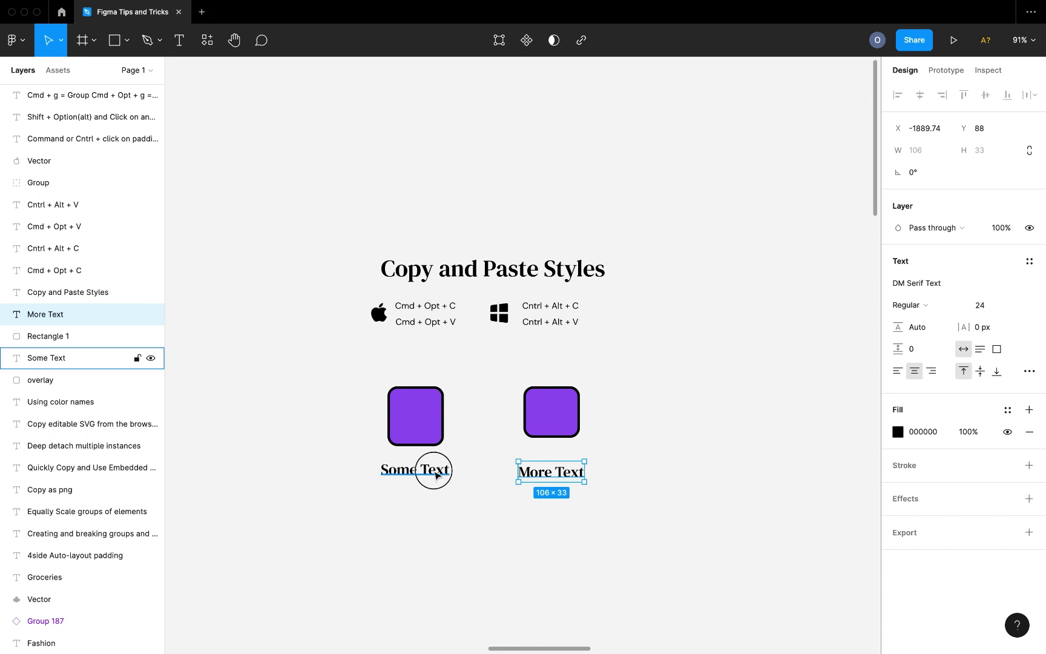
{"action": "left_click_drag", "start_coordinate": [535, 481], "coordinate": [535, 476]}
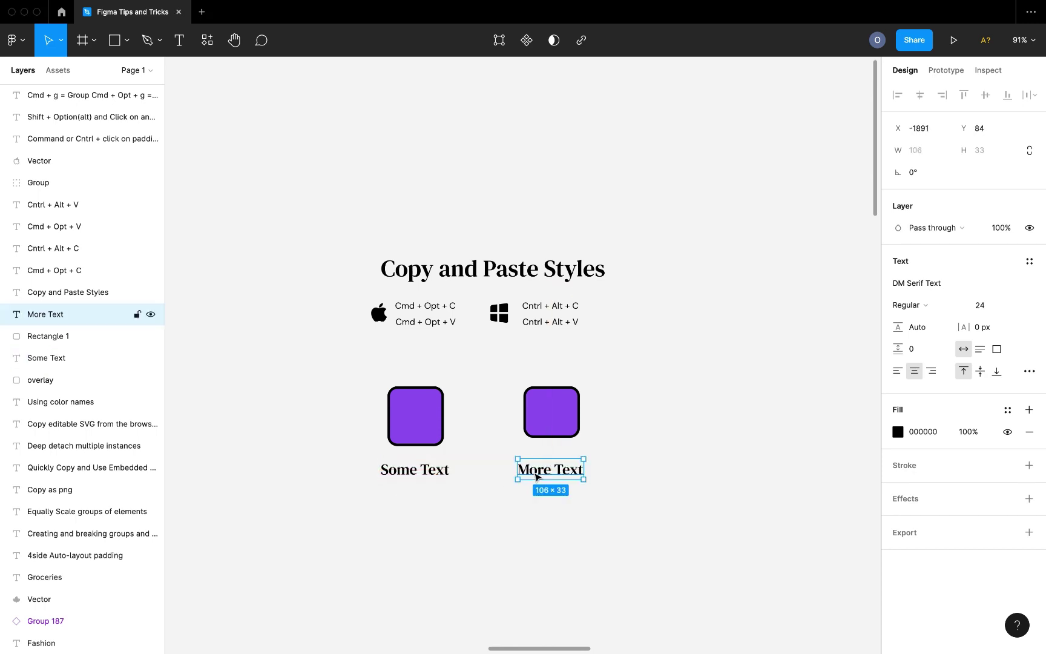
Paste the copied text properties onto the right square, turning it solid black (000000)
{"action": "left_click", "coordinate": [536, 424]}
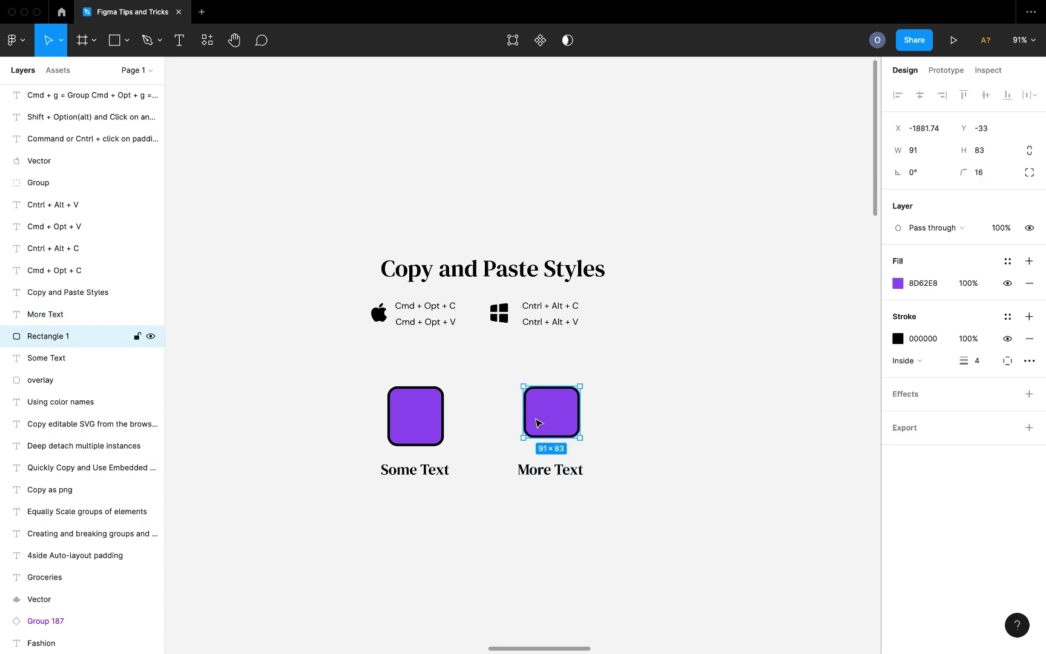
{"action": "left_click", "coordinate": [550, 471]}
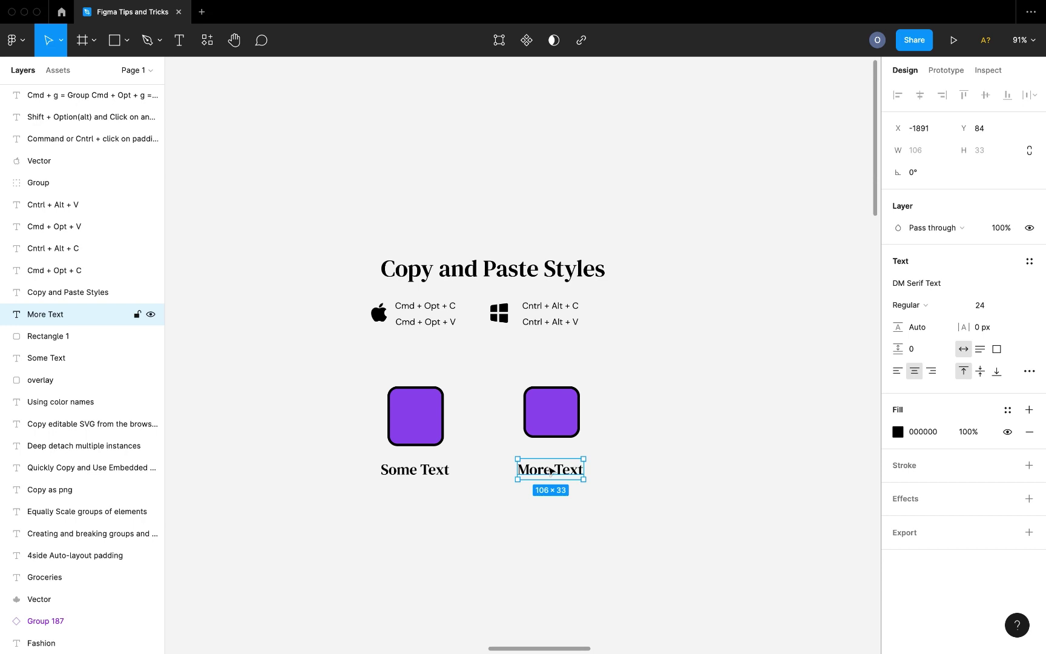
{"action": "left_click", "coordinate": [562, 433]}
{"action": "key", "text": "super+alt+v"}
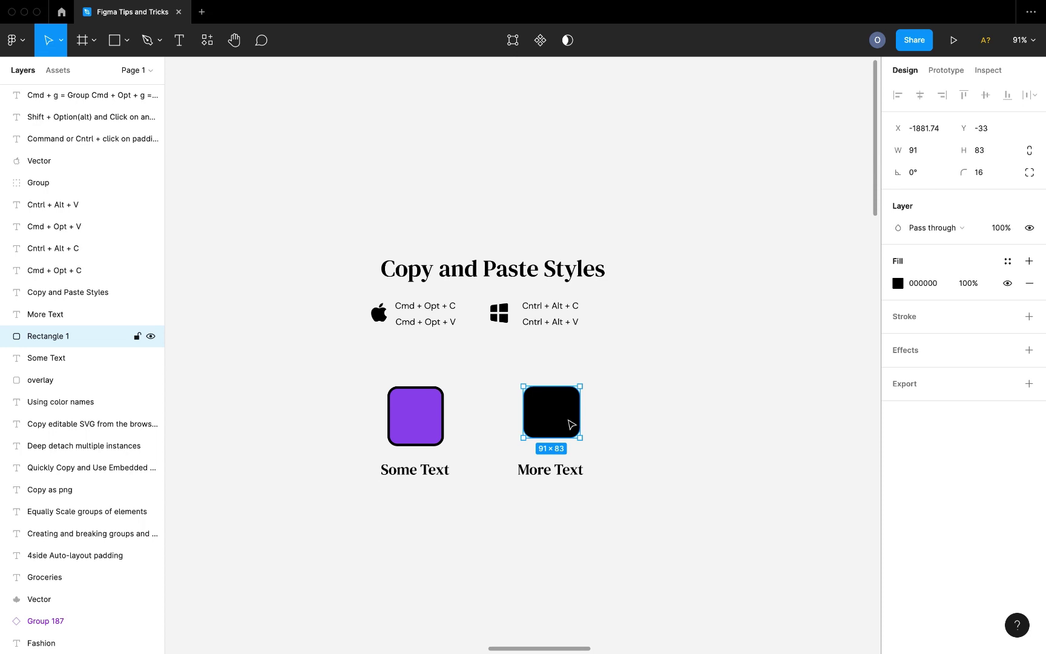
Group the Fashion card's background, shirt icon and label, and move the group right
{"action": "scroll", "coordinate": [571, 423], "scroll_direction": "right", "scroll_amount": 3}
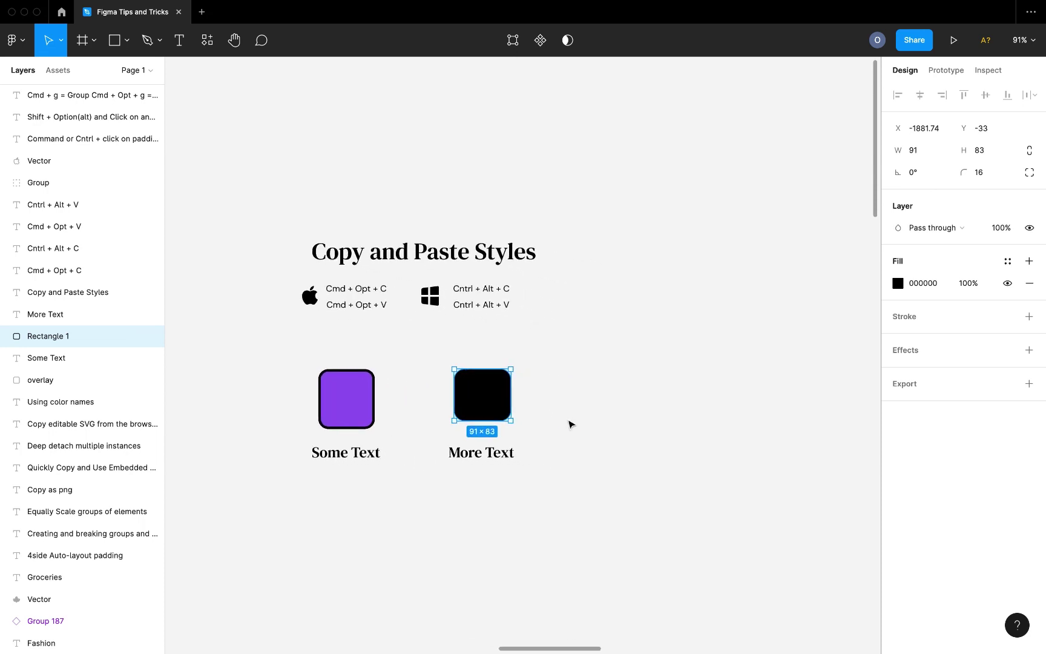
{"action": "scroll", "coordinate": [571, 424], "scroll_direction": "right", "scroll_amount": 15}
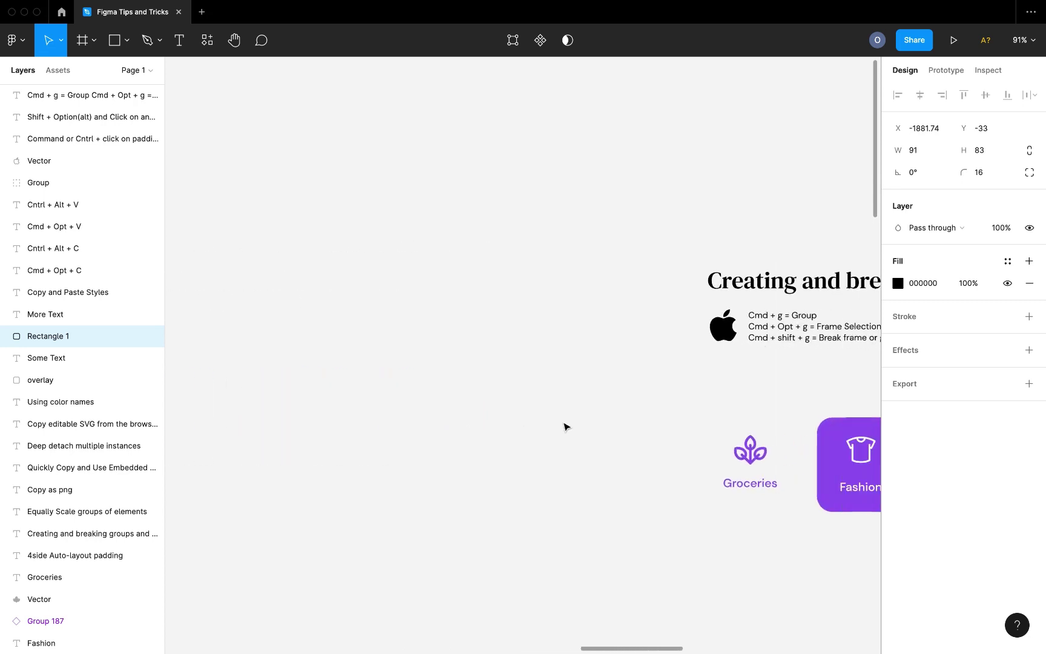
{"action": "scroll", "coordinate": [566, 426], "scroll_direction": "right", "scroll_amount": 2}
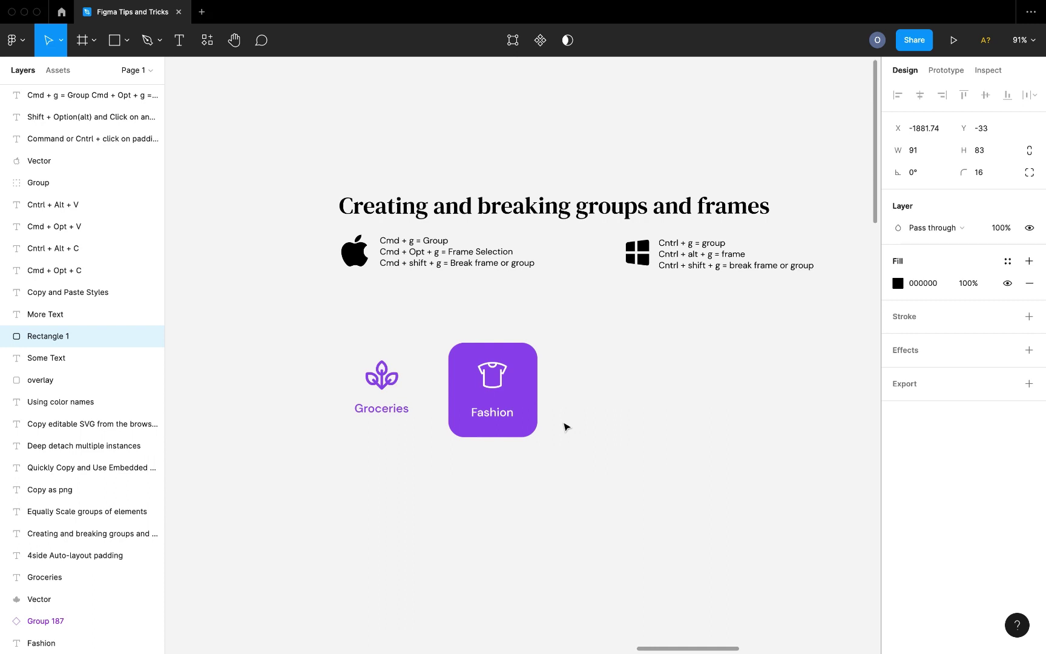
{"action": "left_click", "coordinate": [502, 371]}
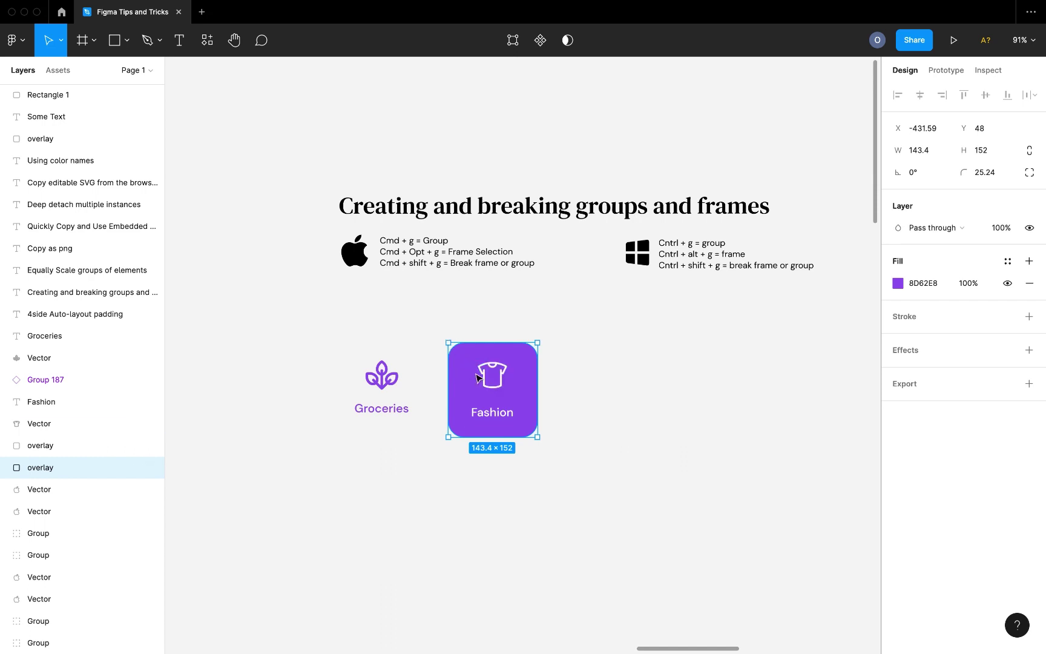
{"action": "left_click", "coordinate": [488, 380]}
{"action": "left_click", "coordinate": [487, 410]}
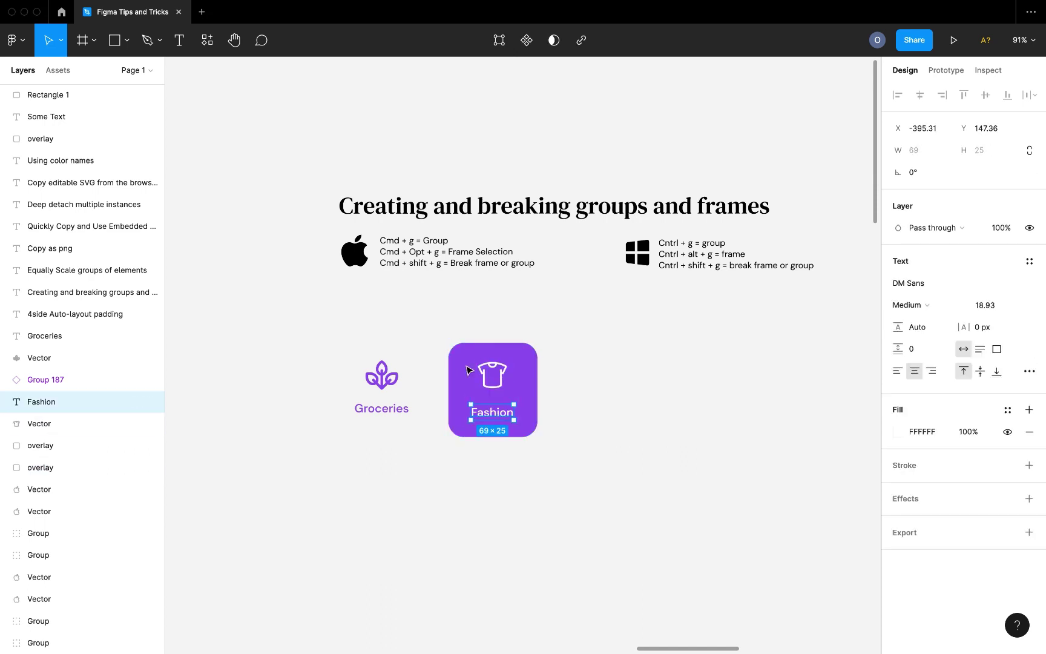
{"action": "left_click_drag", "start_coordinate": [438, 334], "coordinate": [569, 471]}
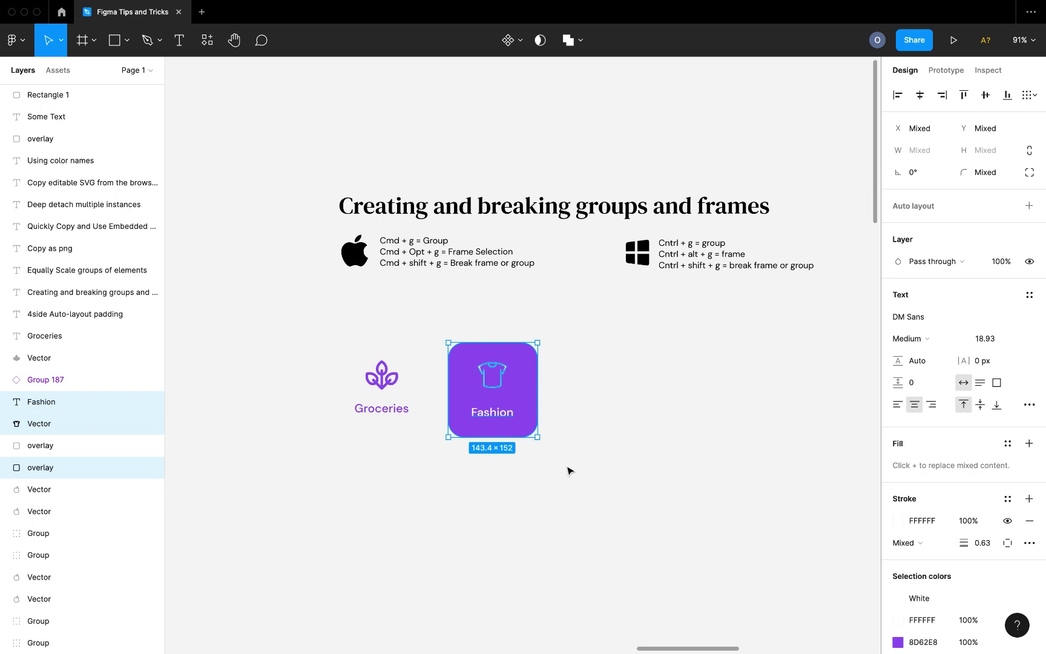
{"action": "key", "text": "super+g"}
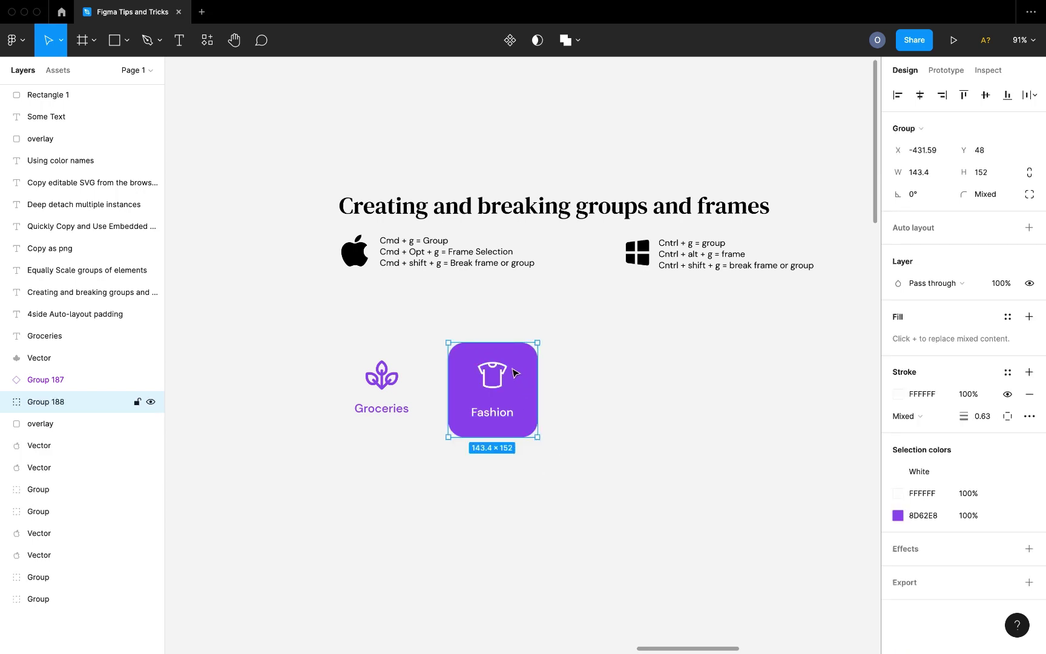
{"action": "left_click_drag", "start_coordinate": [496, 385], "coordinate": [538, 385]}
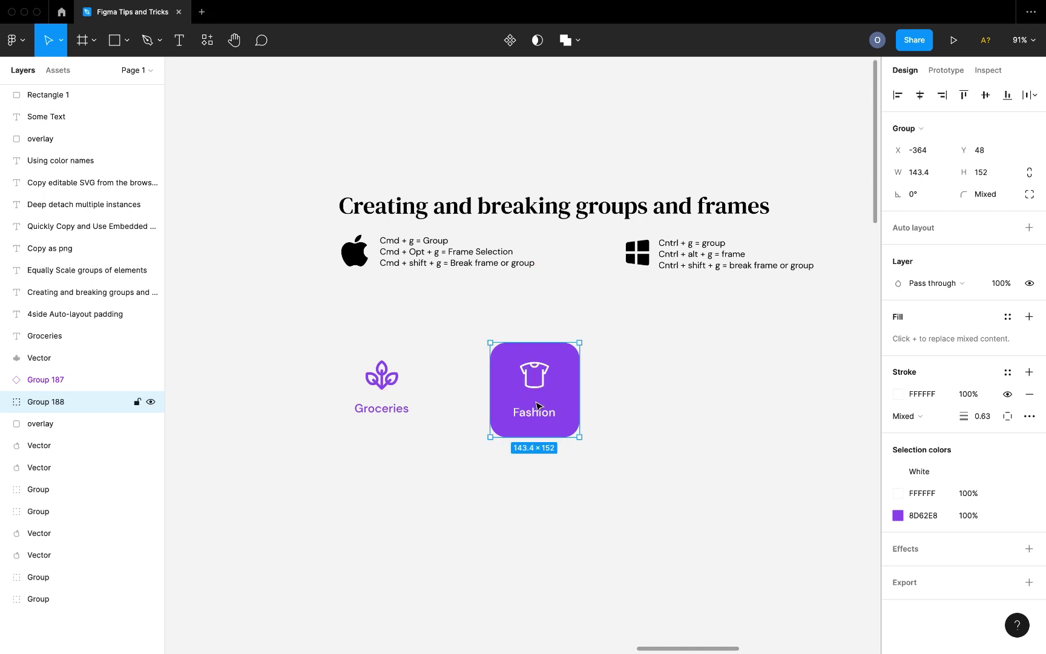
Ungroup the Fashion card, wrap its parts in a frame, then break the frame apart
{"action": "right_click", "coordinate": [536, 405]}
{"action": "left_click", "coordinate": [463, 458]}
{"action": "key", "text": "super+shift+g"}
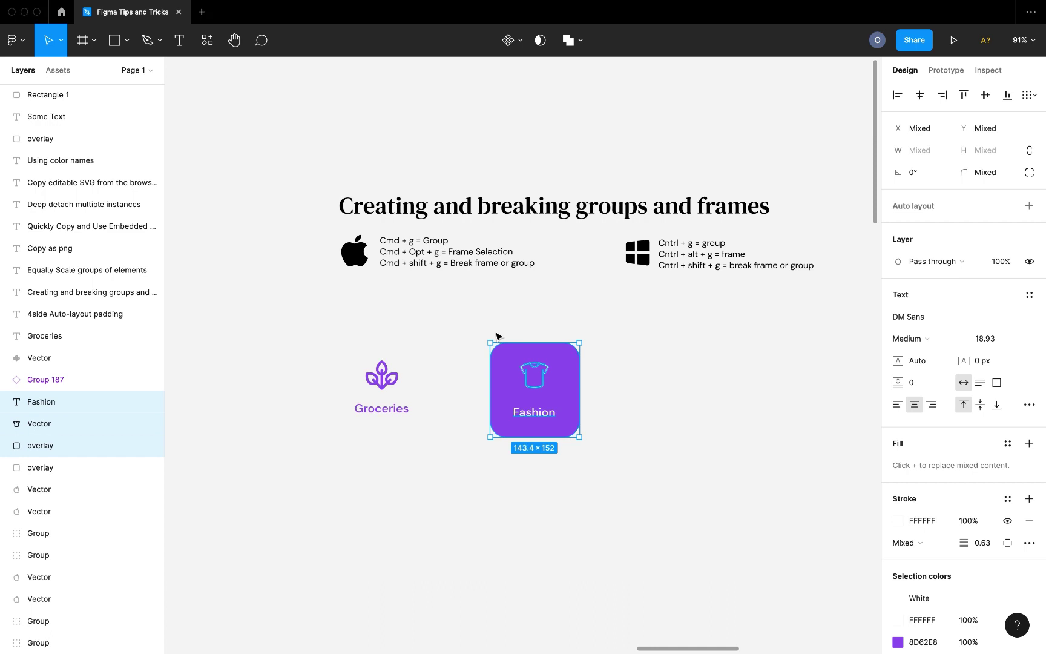
{"action": "key", "text": "super+alt+g"}
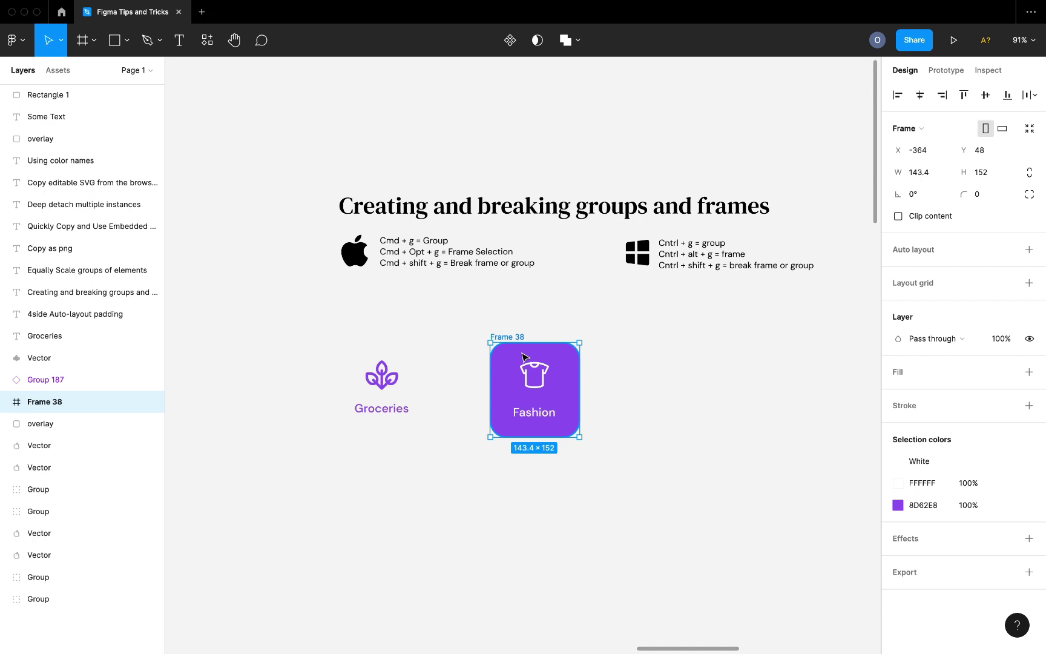
{"action": "key", "text": "super+shift+g"}
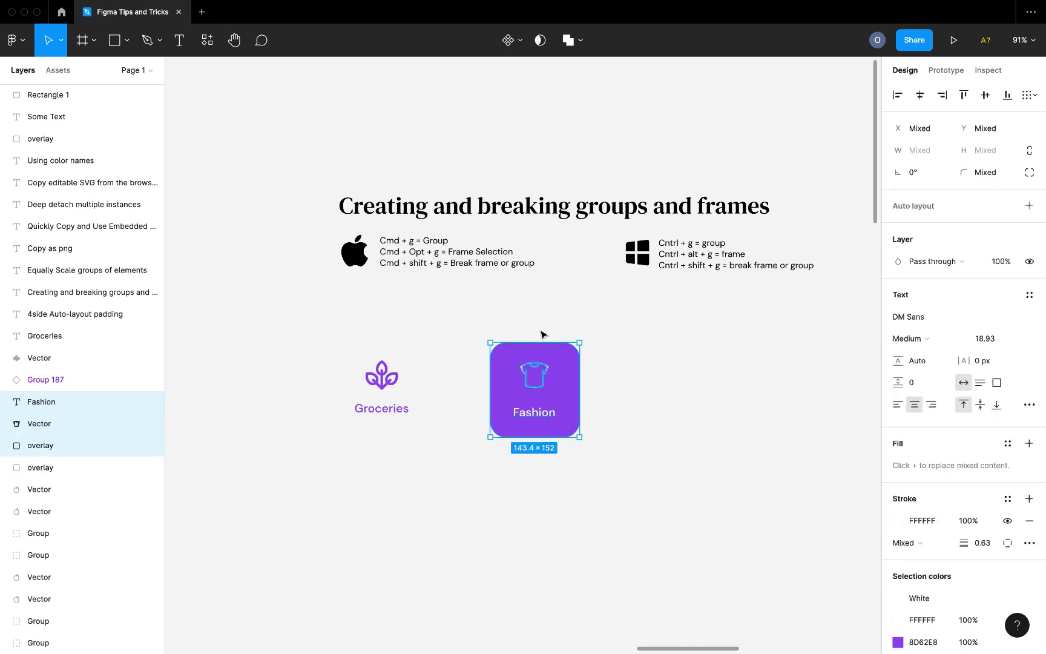
Regroup the card, convert it to a frame, undo that, and ungroup it again
{"action": "key", "text": "super+g"}
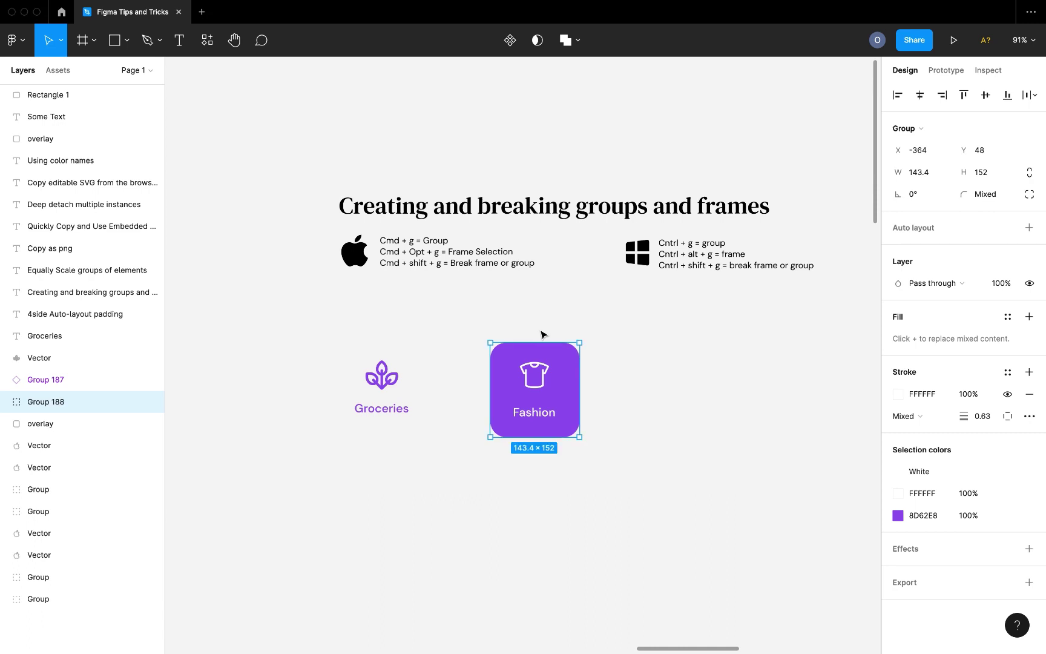
{"action": "key", "text": "super+alt+g"}
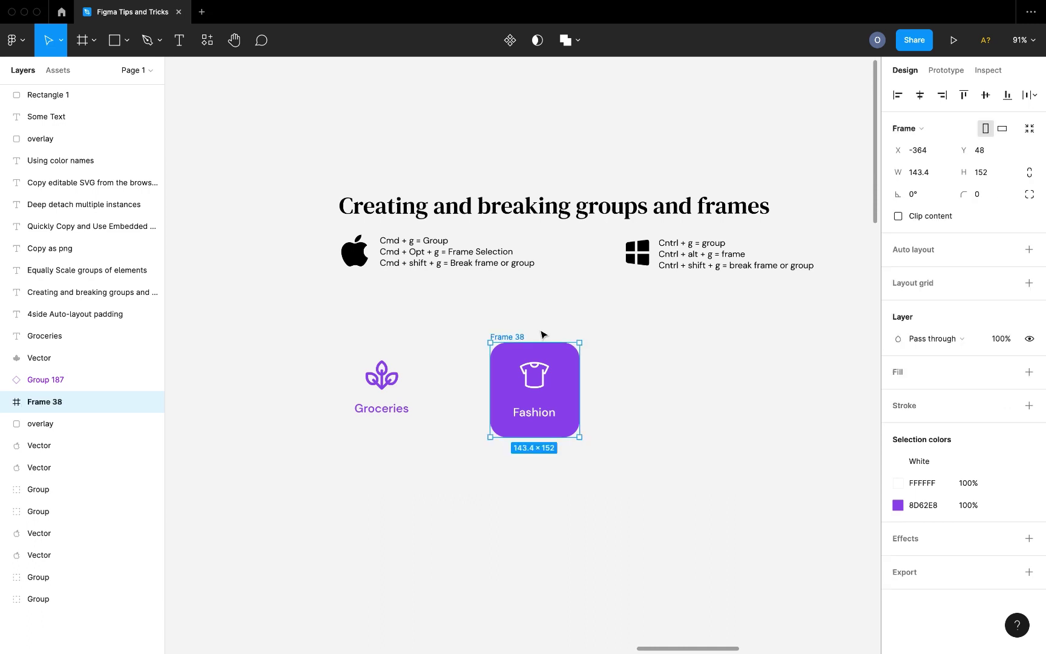
{"action": "key", "text": "super+z"}
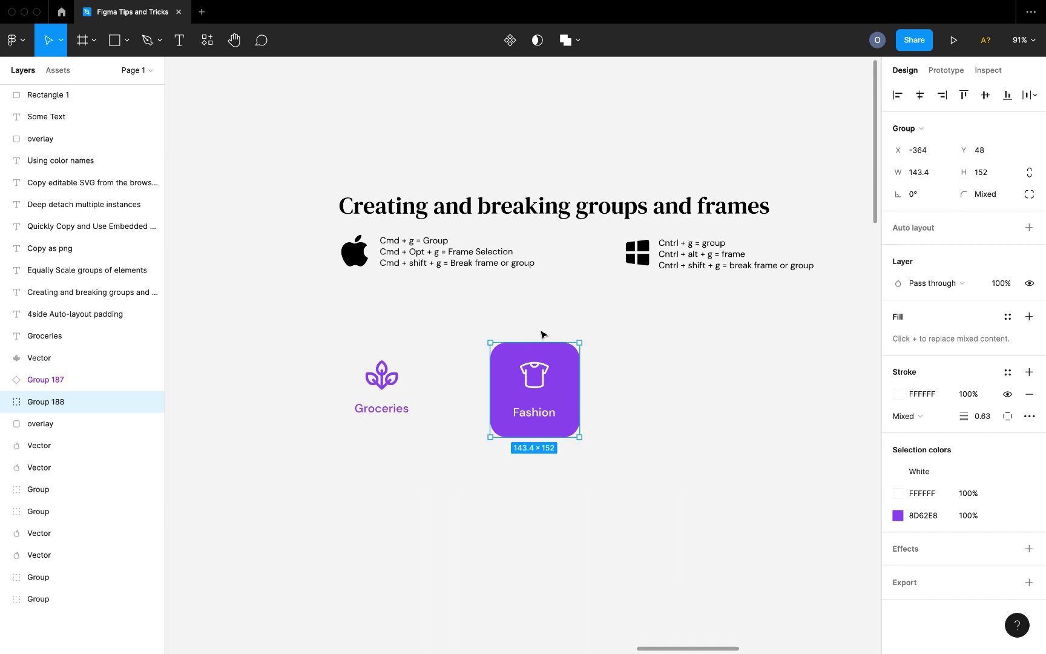
{"action": "key", "text": "super+shift+g"}
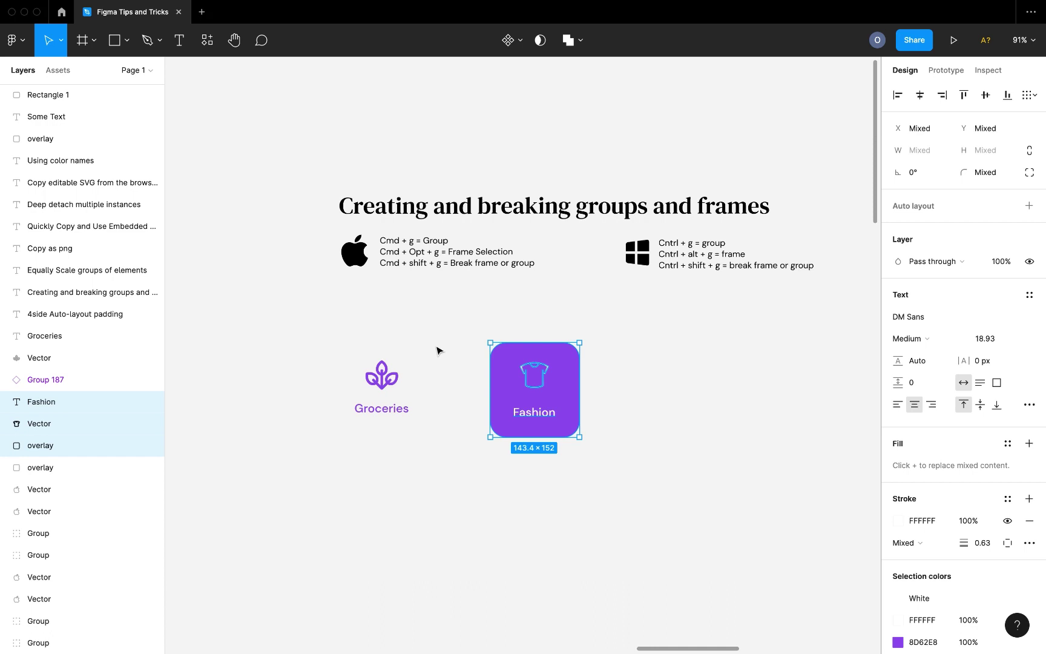
{"action": "scroll", "coordinate": [435, 349], "scroll_direction": "down", "scroll_amount": 5}
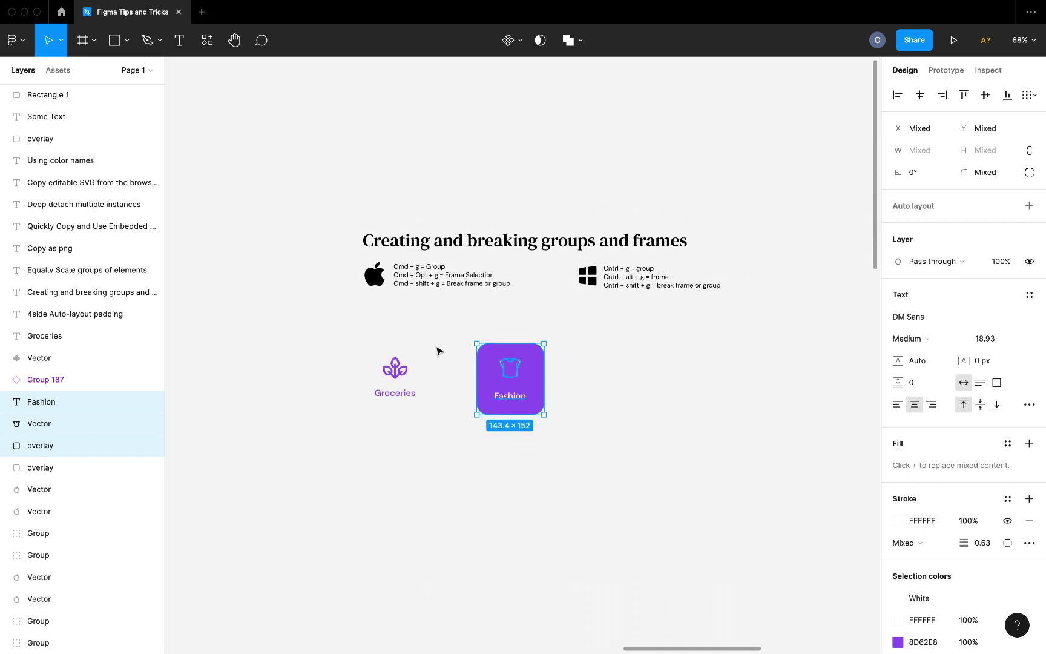
{"action": "scroll", "coordinate": [435, 350], "scroll_direction": "up", "scroll_amount": 4}
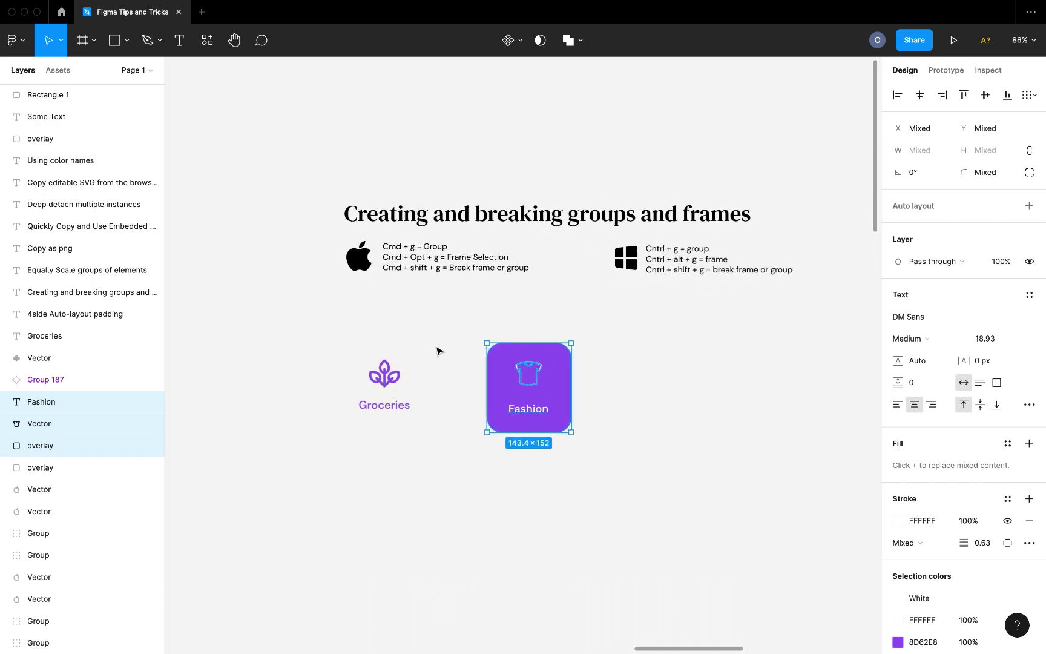
{"action": "left_click", "coordinate": [436, 350]}
{"action": "scroll", "coordinate": [437, 350], "scroll_direction": "right", "scroll_amount": 3}
{"action": "scroll", "coordinate": [436, 350], "scroll_direction": "right", "scroll_amount": 10}
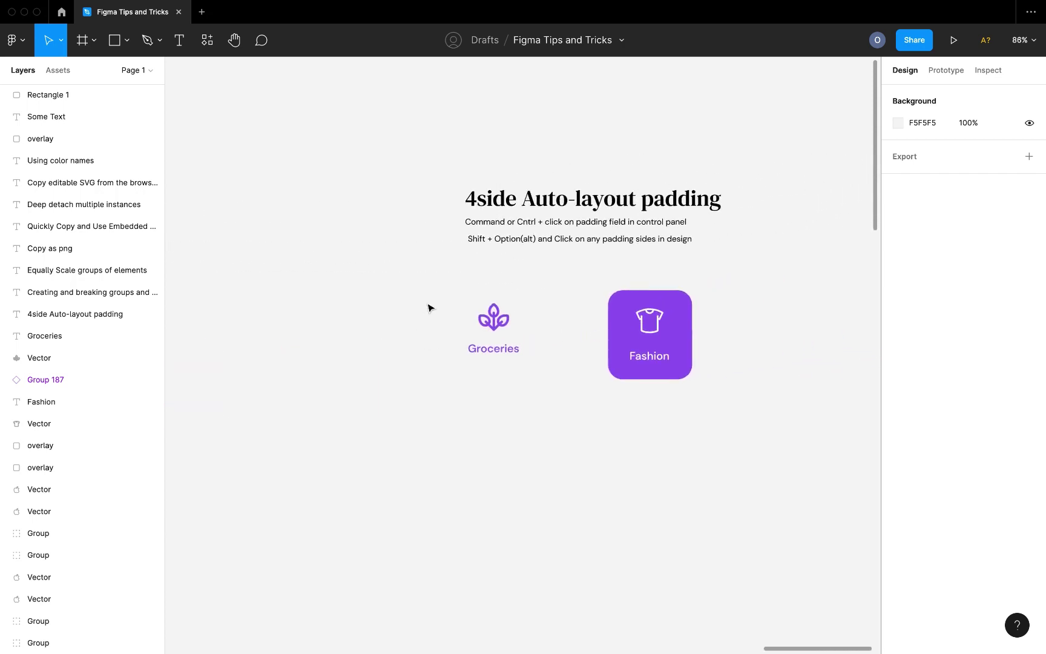
Wrap the Groceries icon and label in auto layout with a black stroke and 10 padding
{"action": "left_click_drag", "start_coordinate": [427, 308], "coordinate": [529, 383]}
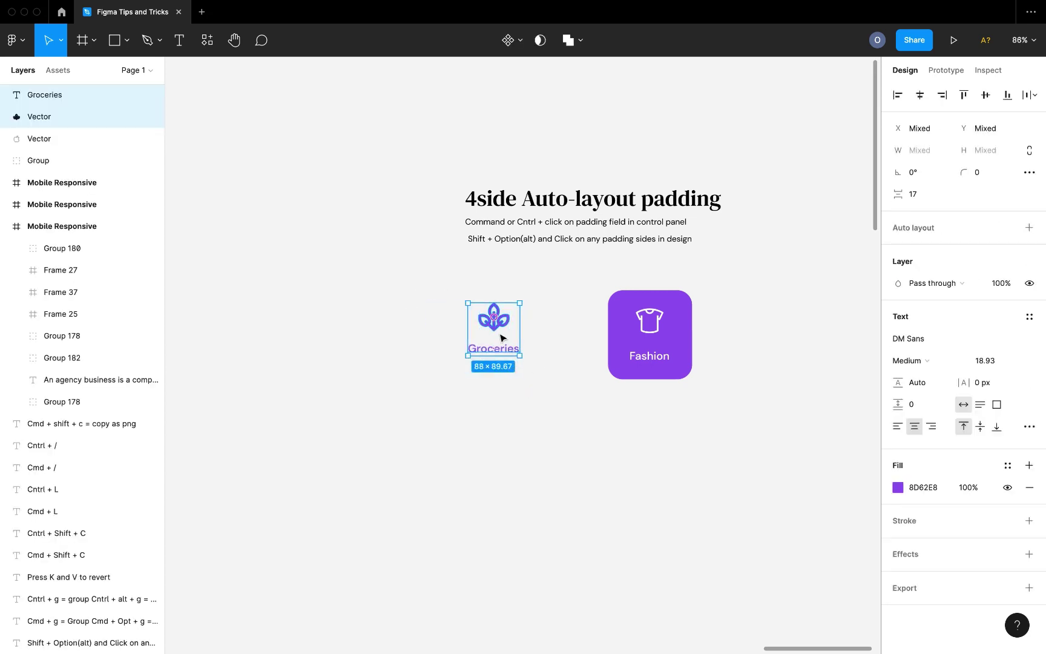
{"action": "key", "text": "shift+a"}
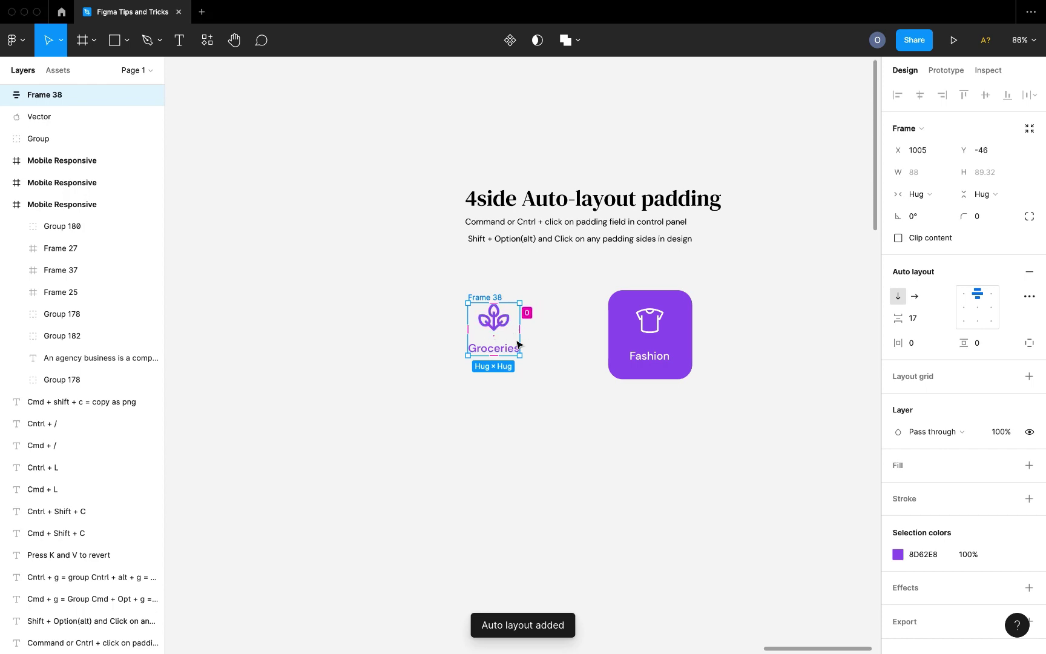
{"action": "left_click", "coordinate": [1029, 498]}
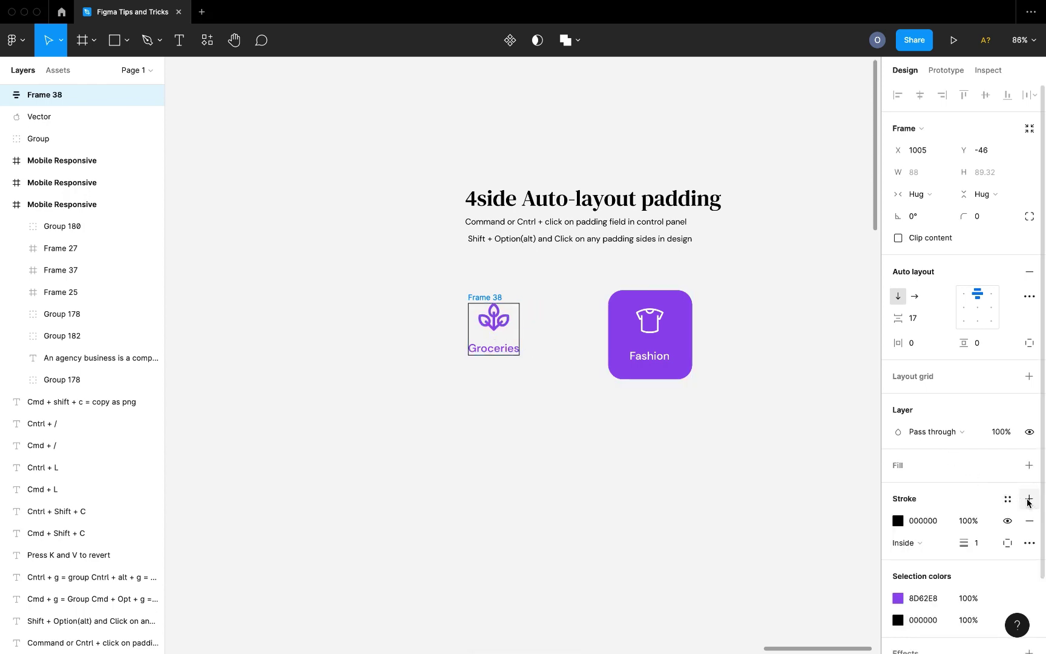
{"action": "scroll", "coordinate": [513, 333], "scroll_direction": "up", "scroll_amount": 5}
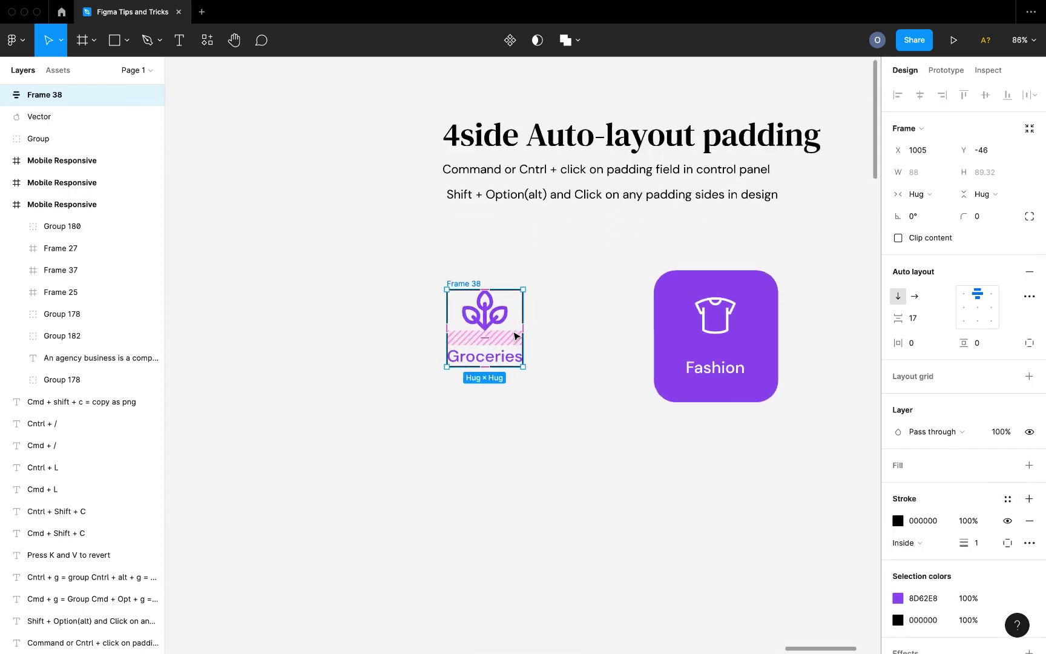
{"action": "scroll", "coordinate": [513, 334], "scroll_direction": "down", "scroll_amount": 3}
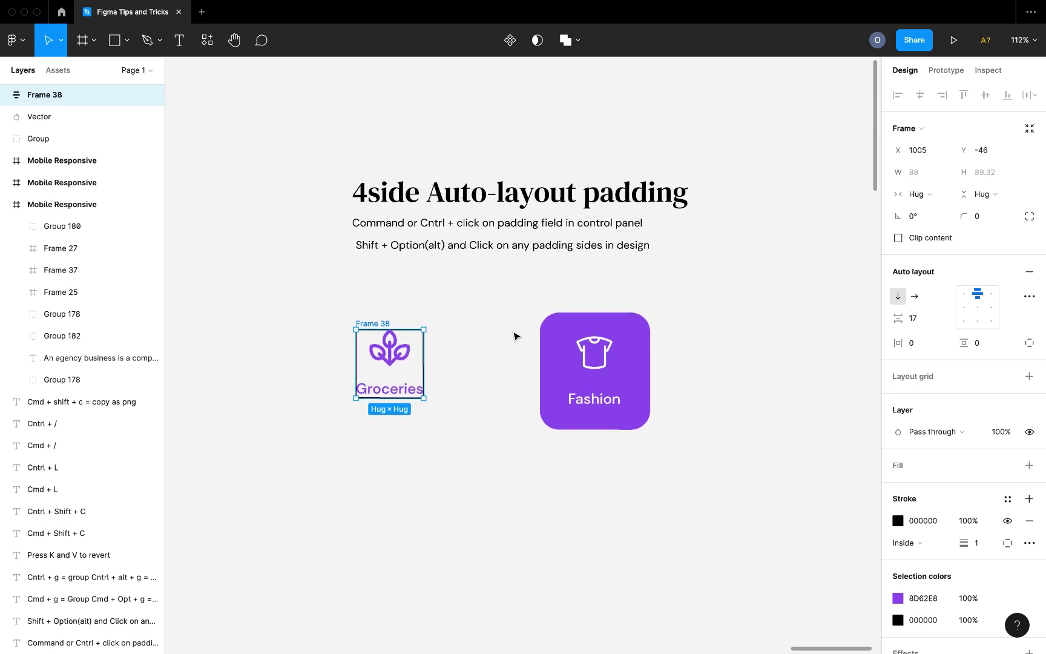
{"action": "left_click", "coordinate": [981, 345], "text": "super"}
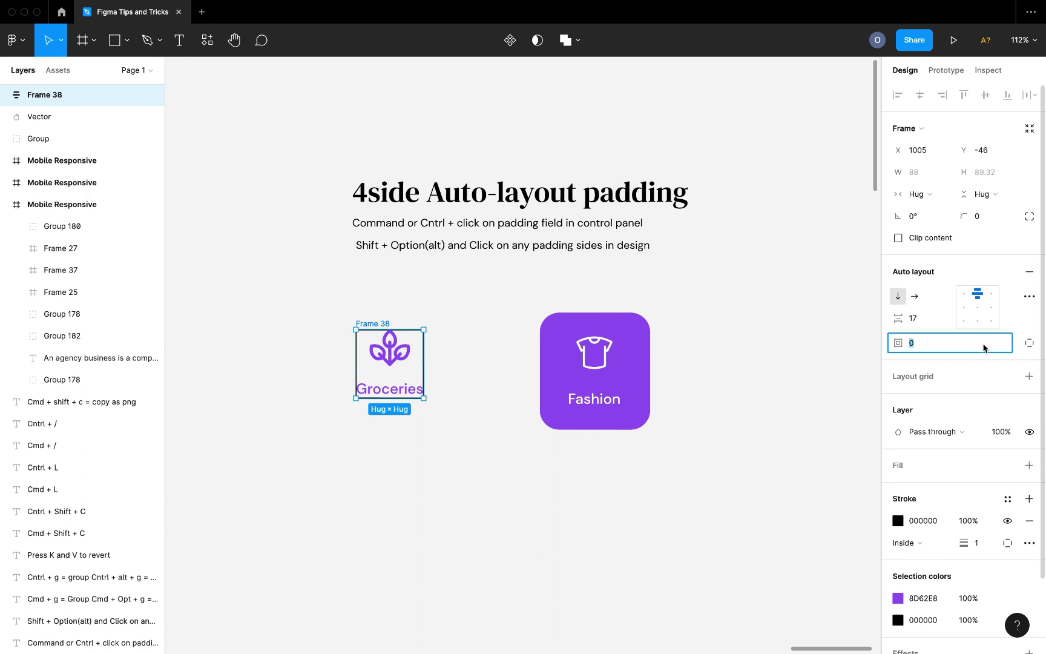
{"action": "type", "text": "10"}
{"action": "key", "text": "Return"}
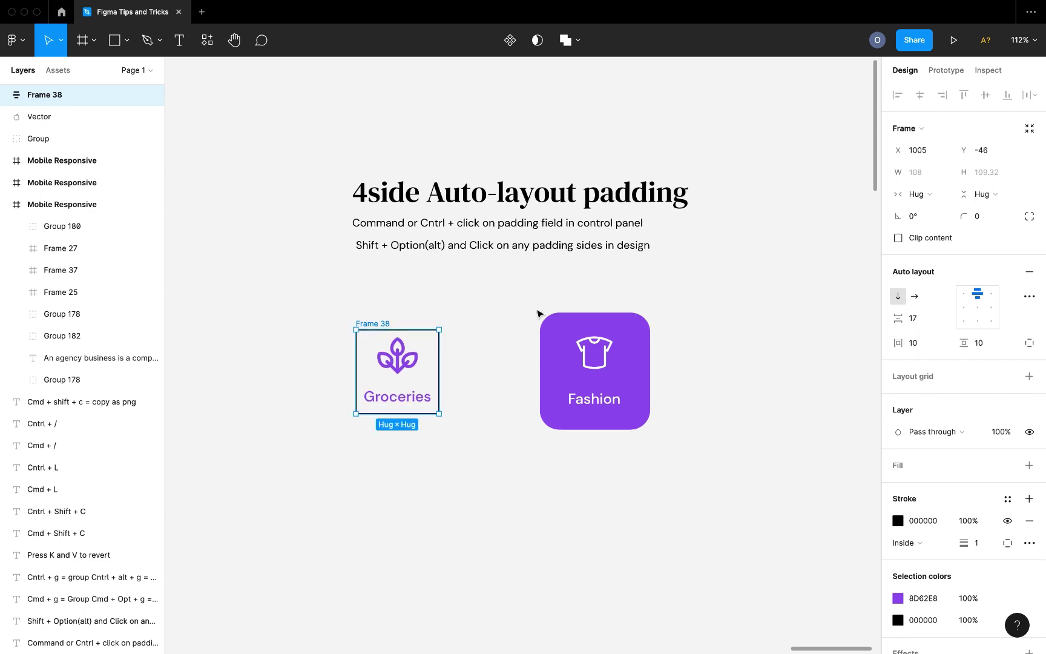
Change the frame's padding to 20 on all four sides and nudge it slightly higher
{"action": "scroll", "coordinate": [399, 366], "scroll_direction": "up", "scroll_amount": 5}
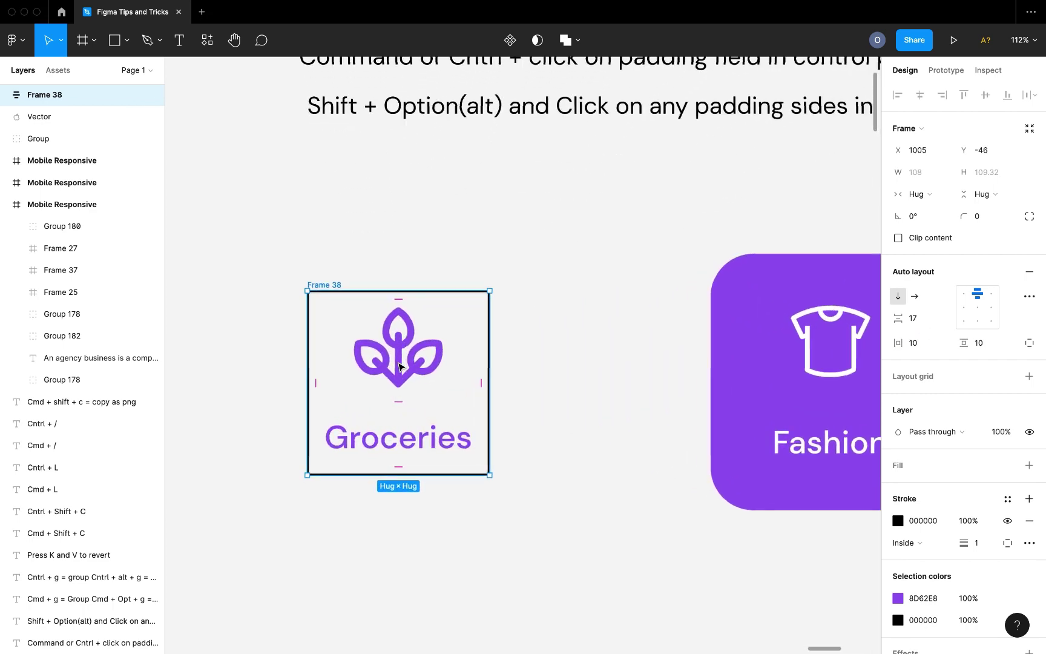
{"action": "scroll", "coordinate": [400, 366], "scroll_direction": "up", "scroll_amount": 1}
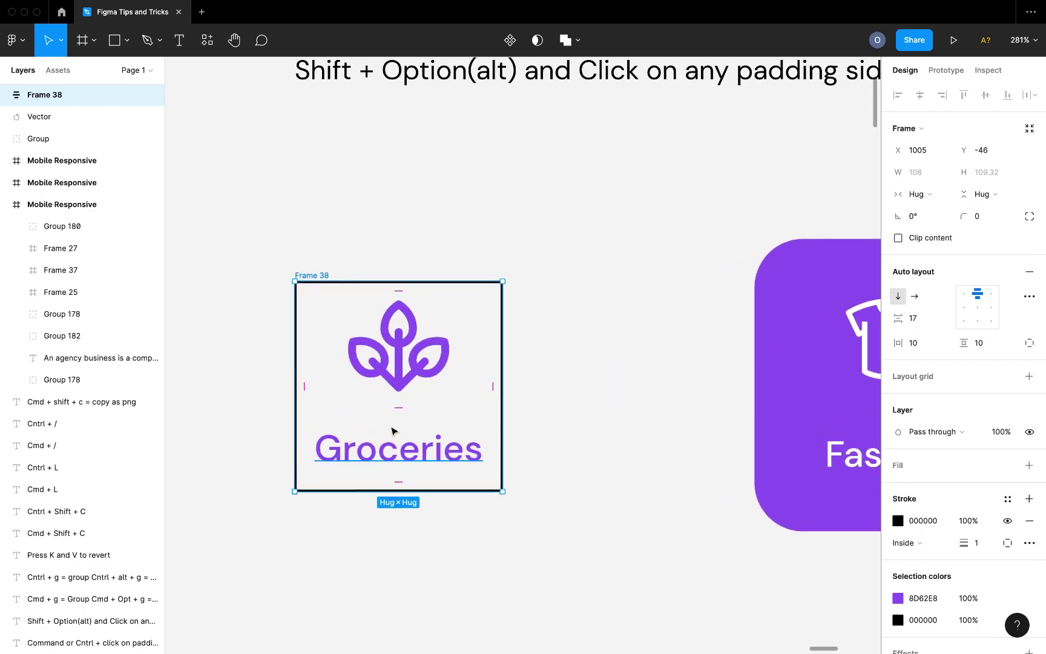
{"action": "scroll", "coordinate": [392, 432], "scroll_direction": "down", "scroll_amount": 5}
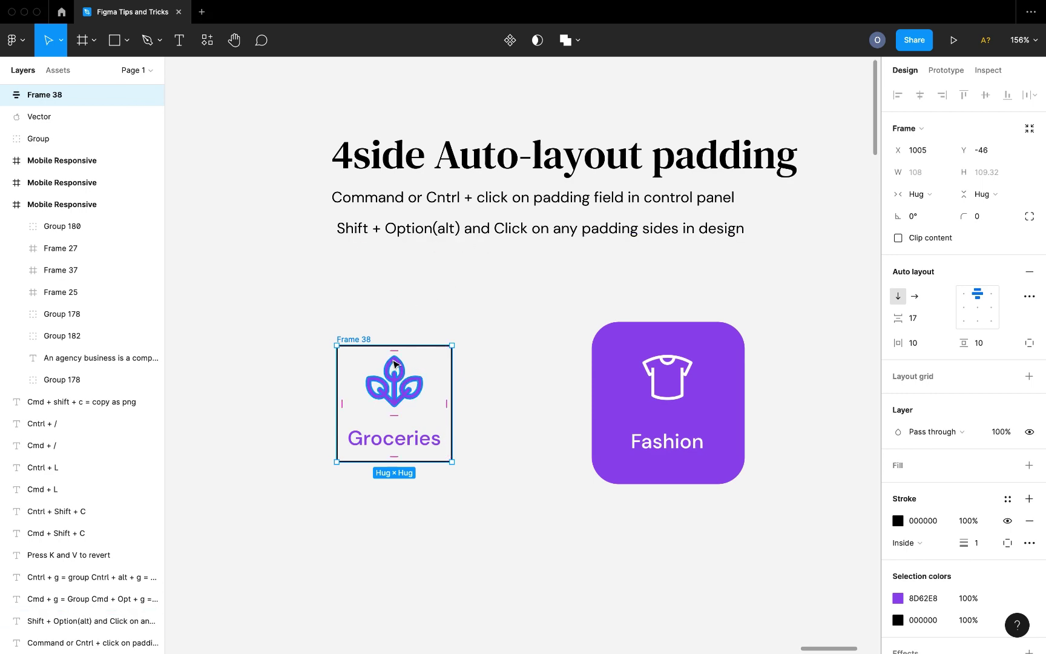
{"action": "scroll", "coordinate": [393, 363], "scroll_direction": "up", "scroll_amount": 2}
{"action": "scroll", "coordinate": [394, 364], "scroll_direction": "up", "scroll_amount": 5}
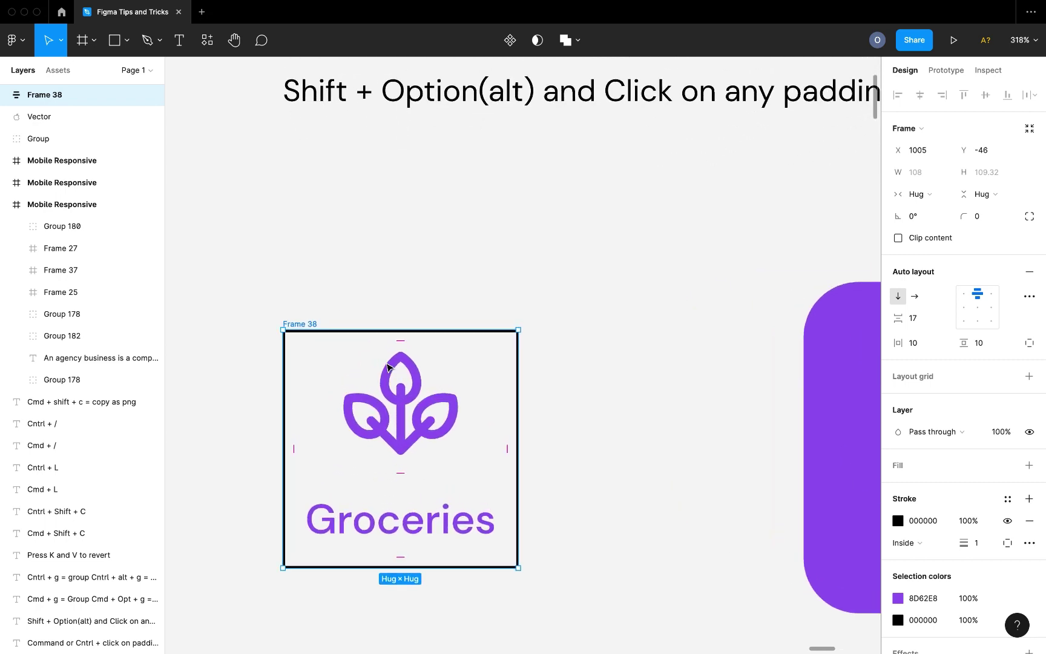
{"action": "left_click", "coordinate": [399, 339]}
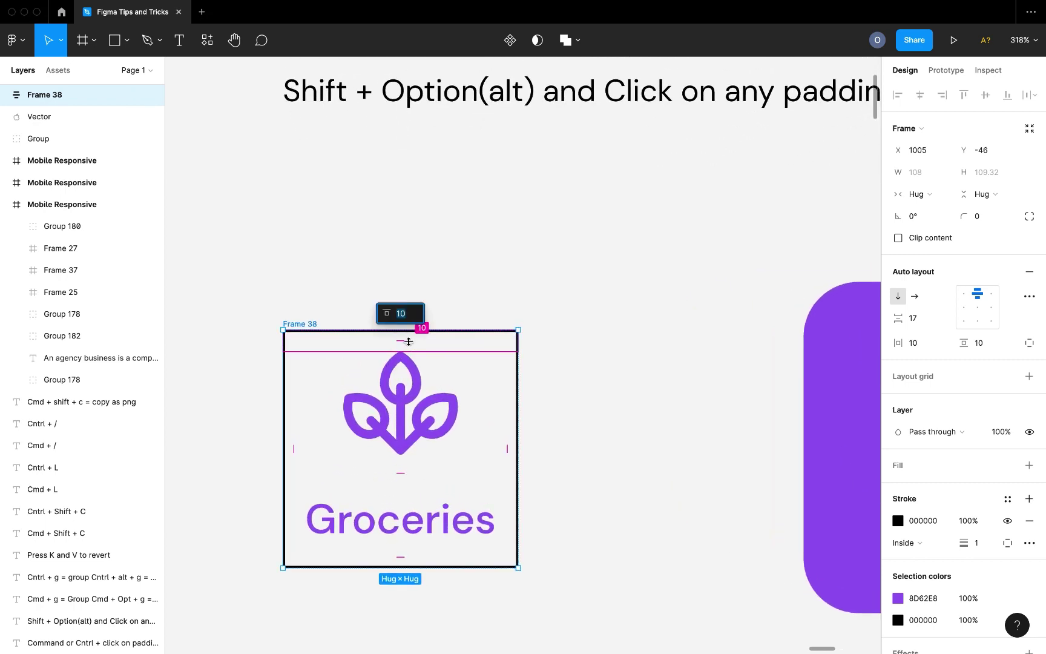
{"action": "left_click", "coordinate": [408, 342], "text": "alt+shift"}
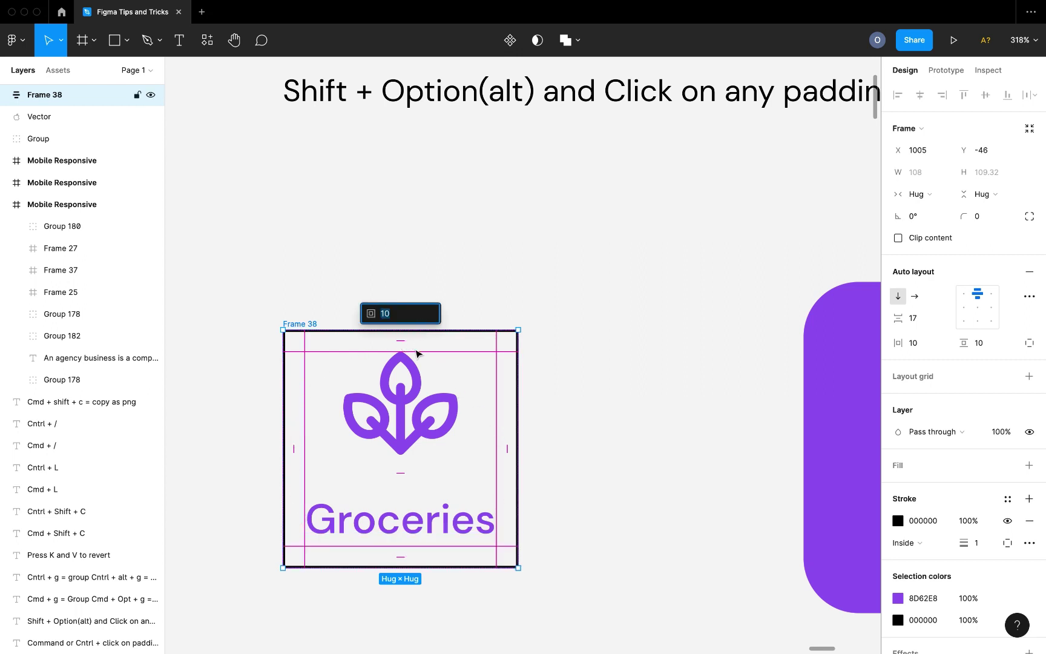
{"action": "type", "text": "20"}
{"action": "key", "text": "Return"}
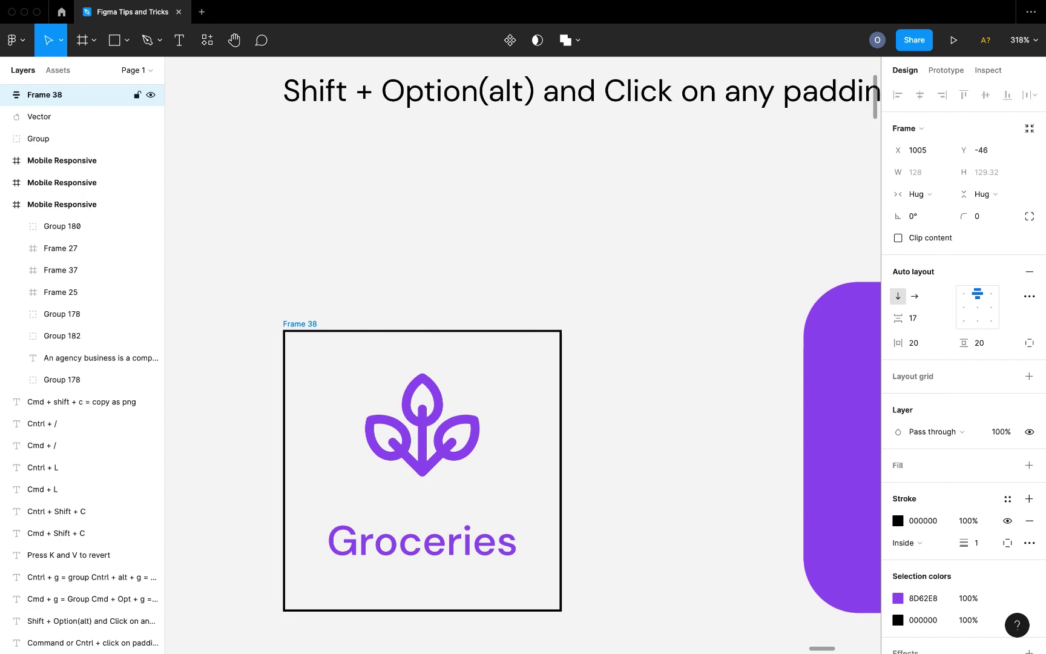
{"action": "scroll", "coordinate": [351, 398], "scroll_direction": "down", "scroll_amount": 1}
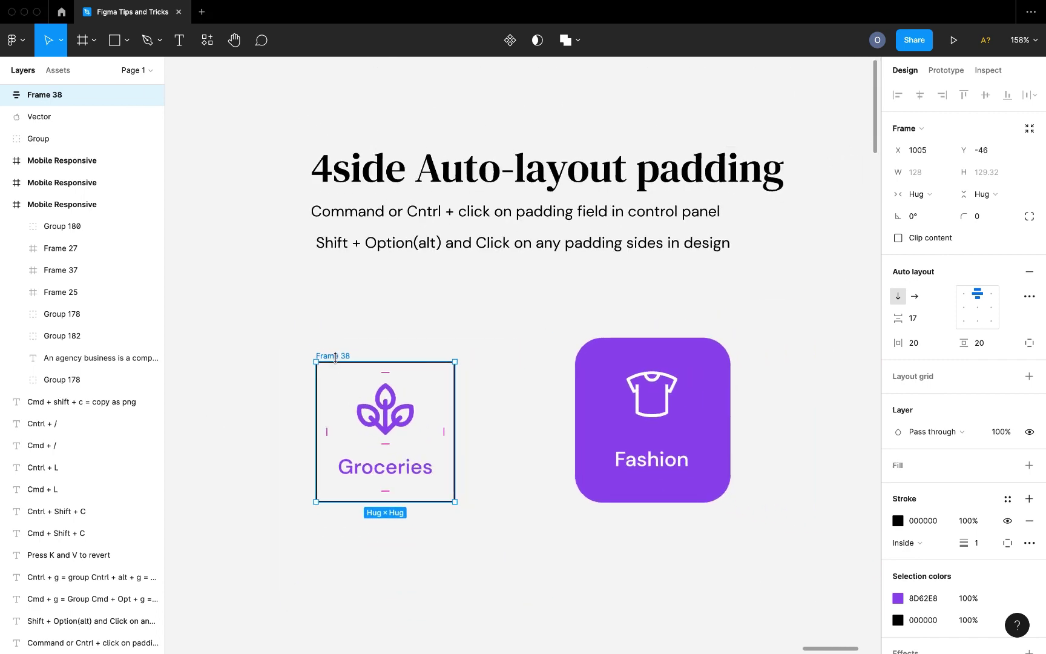
{"action": "left_click_drag", "start_coordinate": [333, 355], "coordinate": [334, 344]}
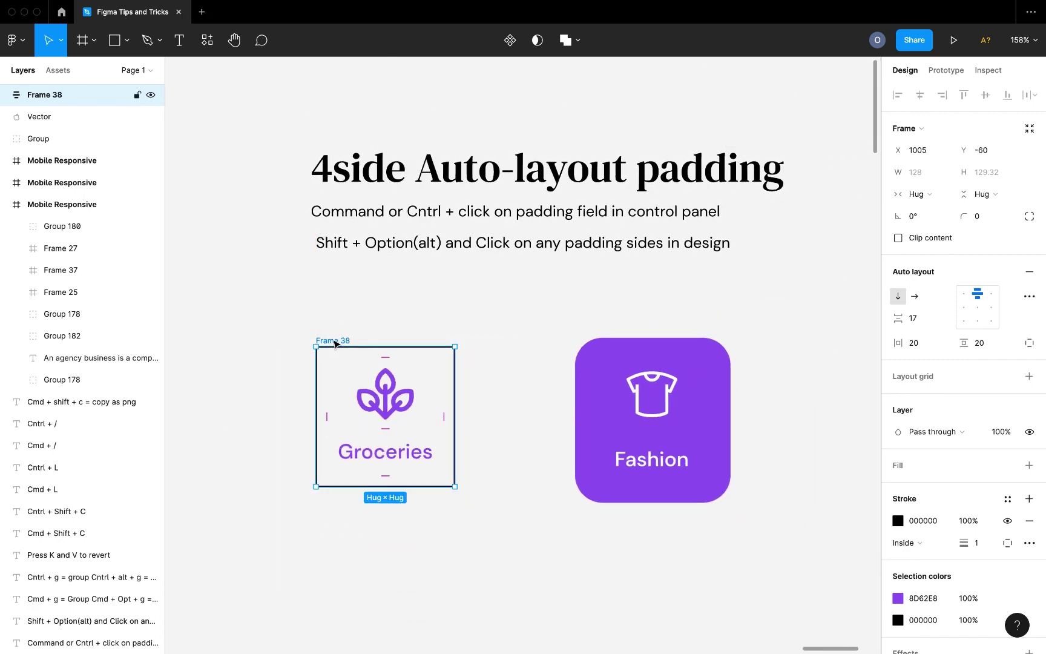
{"action": "scroll", "coordinate": [334, 344], "scroll_direction": "down", "scroll_amount": 5}
{"action": "left_click", "coordinate": [363, 332]}
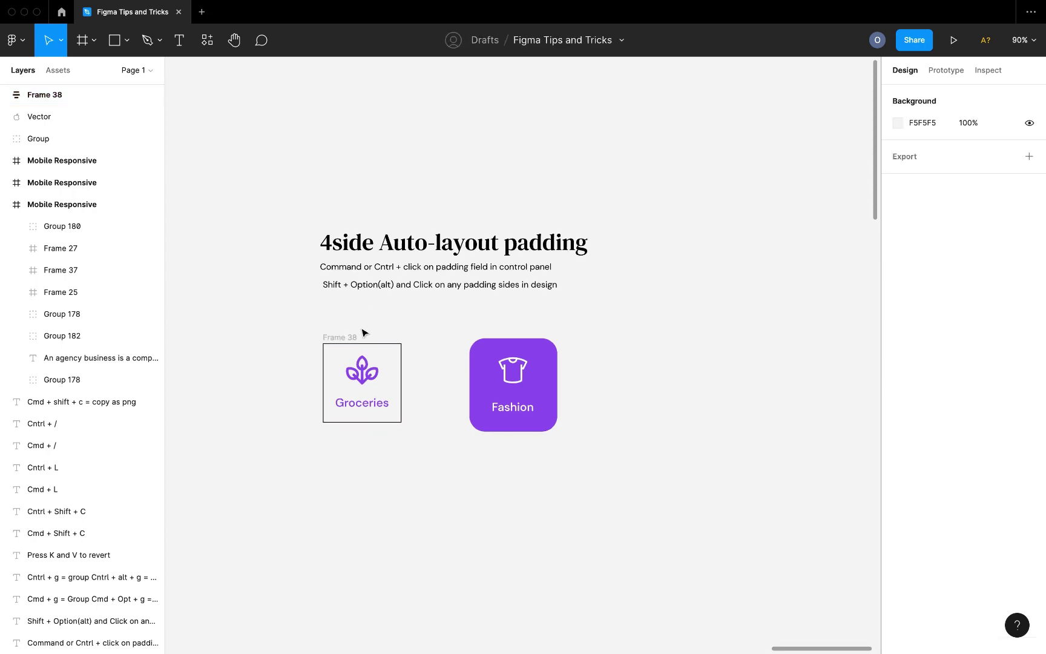
Navigate to the Deep detach multiple instances board and select the Fashion card instance
{"action": "scroll", "coordinate": [363, 332], "scroll_direction": "down", "scroll_amount": 3}
{"action": "scroll", "coordinate": [364, 332], "scroll_direction": "right", "scroll_amount": 3}
{"action": "scroll", "coordinate": [364, 332], "scroll_direction": "left", "scroll_amount": 4}
{"action": "scroll", "coordinate": [363, 333], "scroll_direction": "down", "scroll_amount": 4}
{"action": "scroll", "coordinate": [363, 332], "scroll_direction": "down", "scroll_amount": 2}
{"action": "scroll", "coordinate": [363, 332], "scroll_direction": "left", "scroll_amount": 2}
{"action": "scroll", "coordinate": [327, 369], "scroll_direction": "up", "scroll_amount": 6}
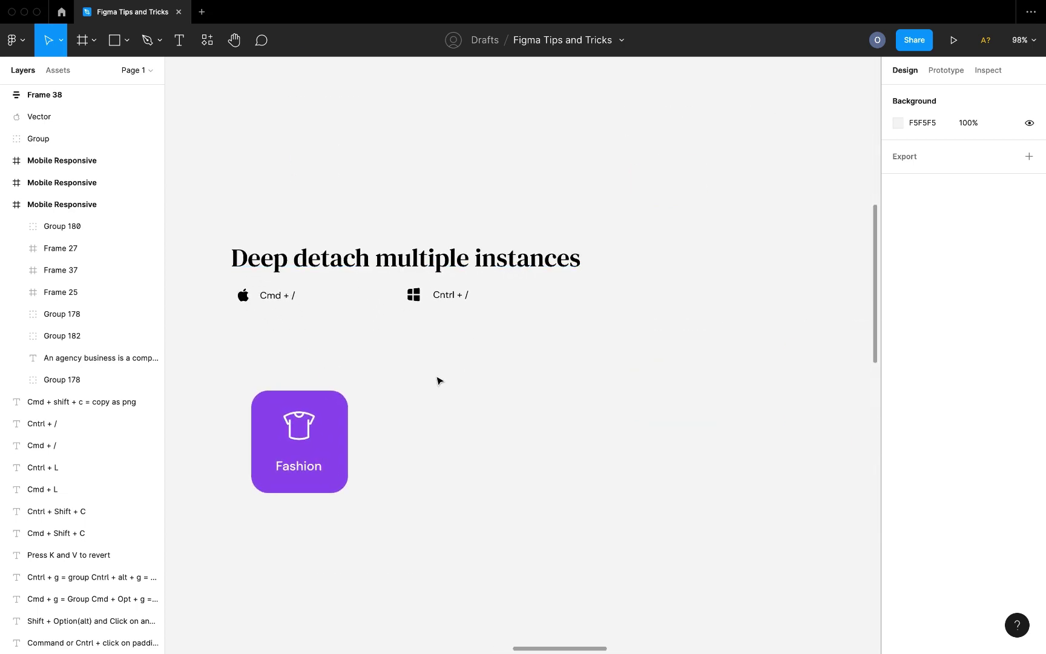
{"action": "left_click", "coordinate": [330, 426]}
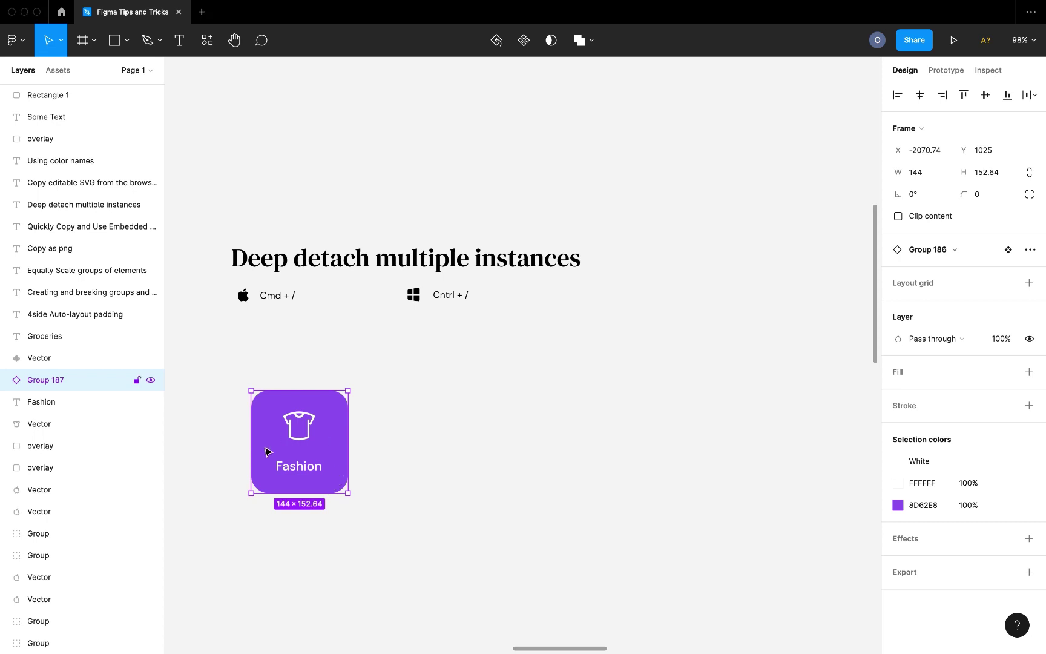
Expand Group 187 to inspect its Fashion, Vector and overlay layers, leaving the card undetached
{"action": "left_click", "coordinate": [6, 379]}
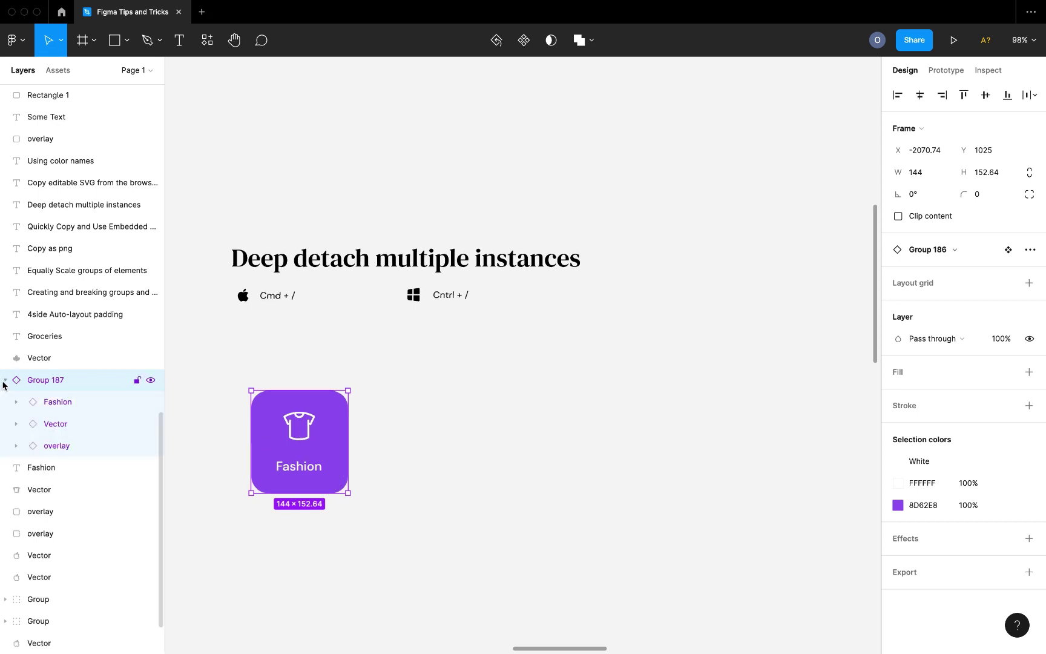
{"action": "left_click", "coordinate": [60, 408]}
{"action": "left_click", "coordinate": [79, 429]}
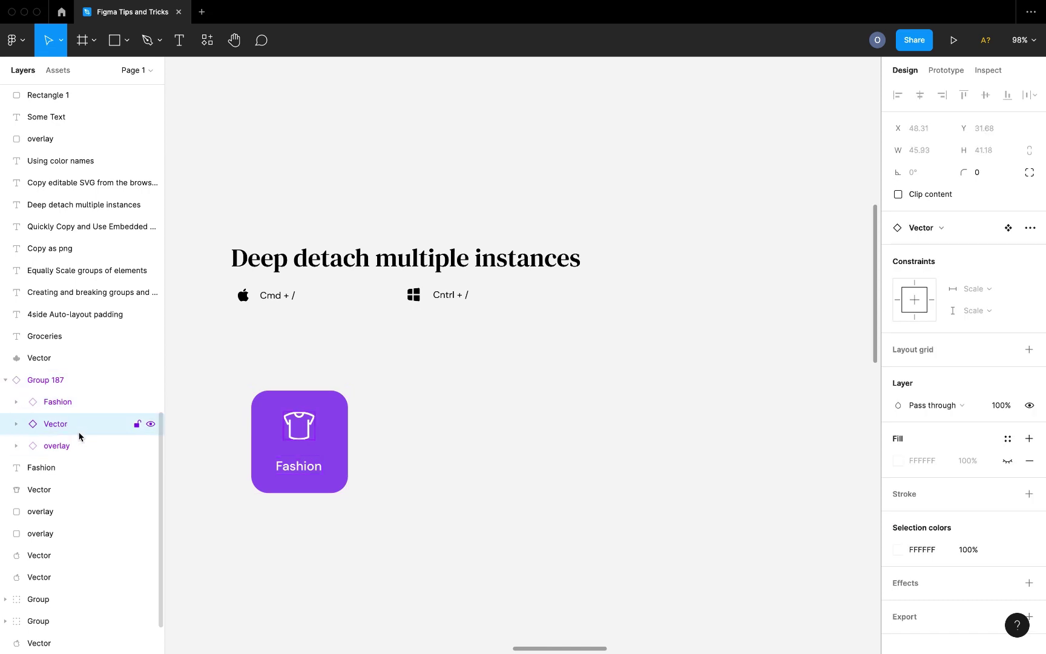
{"action": "left_click", "coordinate": [87, 451]}
{"action": "left_click", "coordinate": [46, 401]}
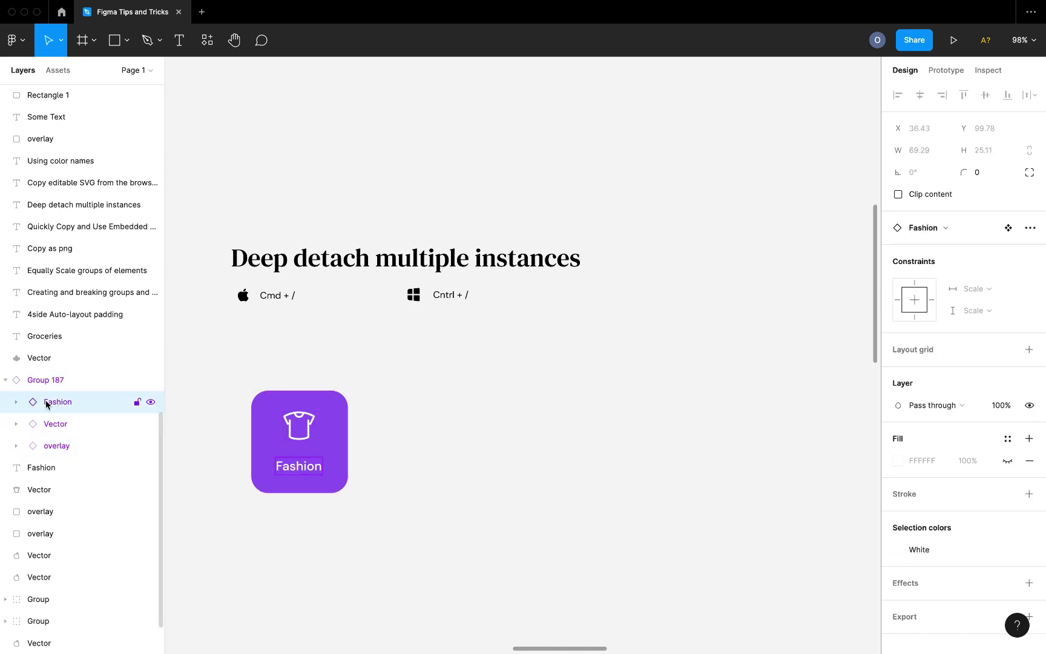
{"action": "right_click", "coordinate": [281, 434]}
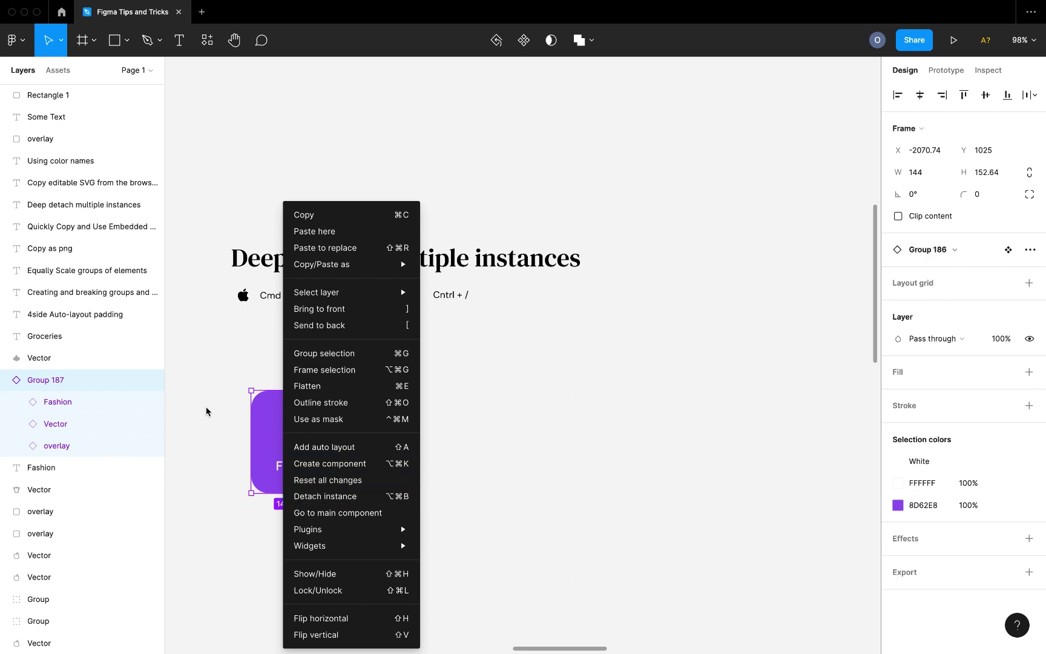
{"action": "left_click", "coordinate": [222, 411]}
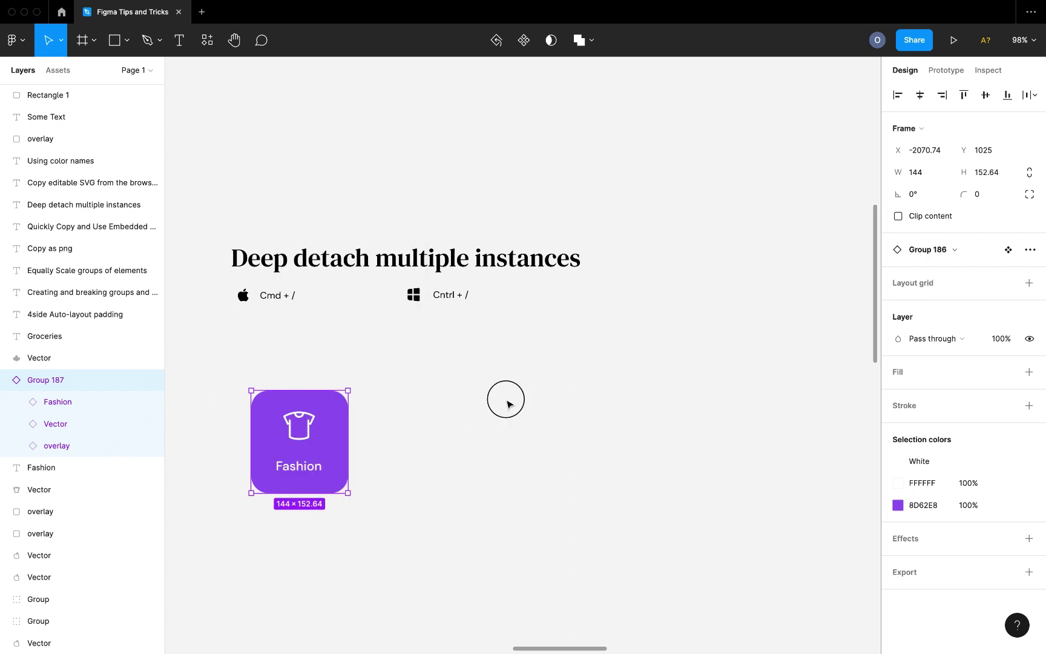
{"action": "left_click", "coordinate": [507, 404]}
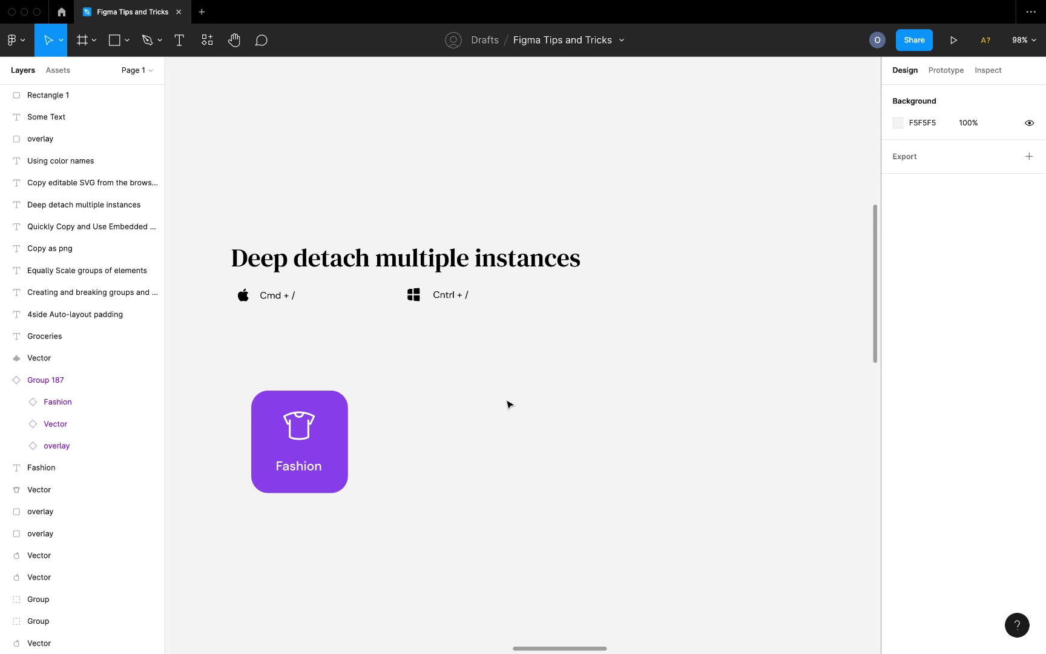
Detach all nested instances in Group 187 via the Cmd+/ quick-action search for 'detach'
{"action": "key", "text": "super+slash"}
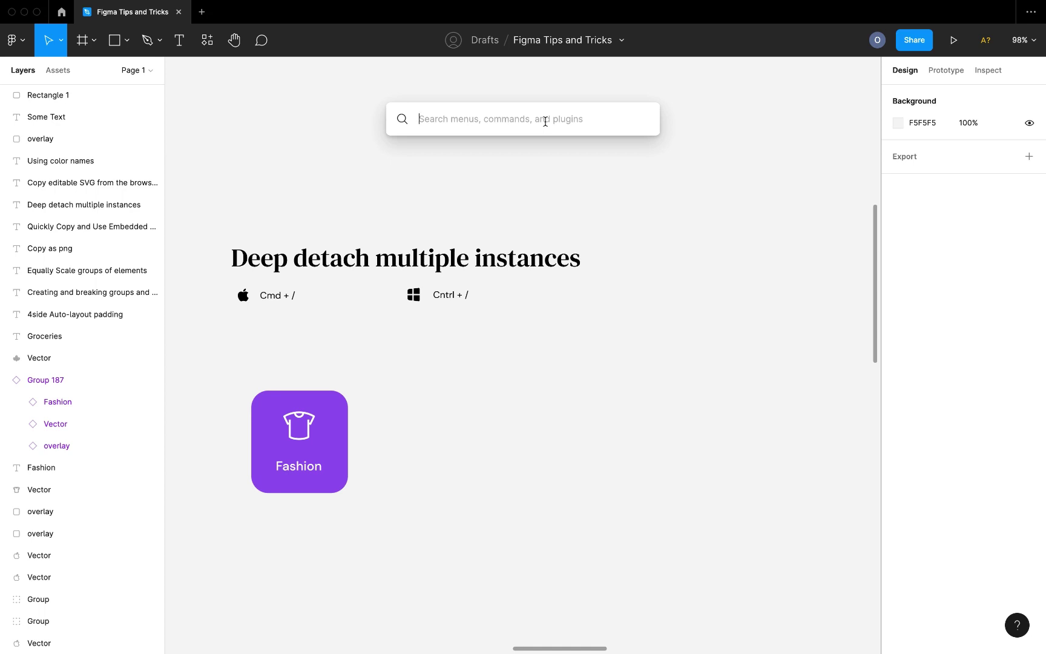
{"action": "type", "text": "Detach"}
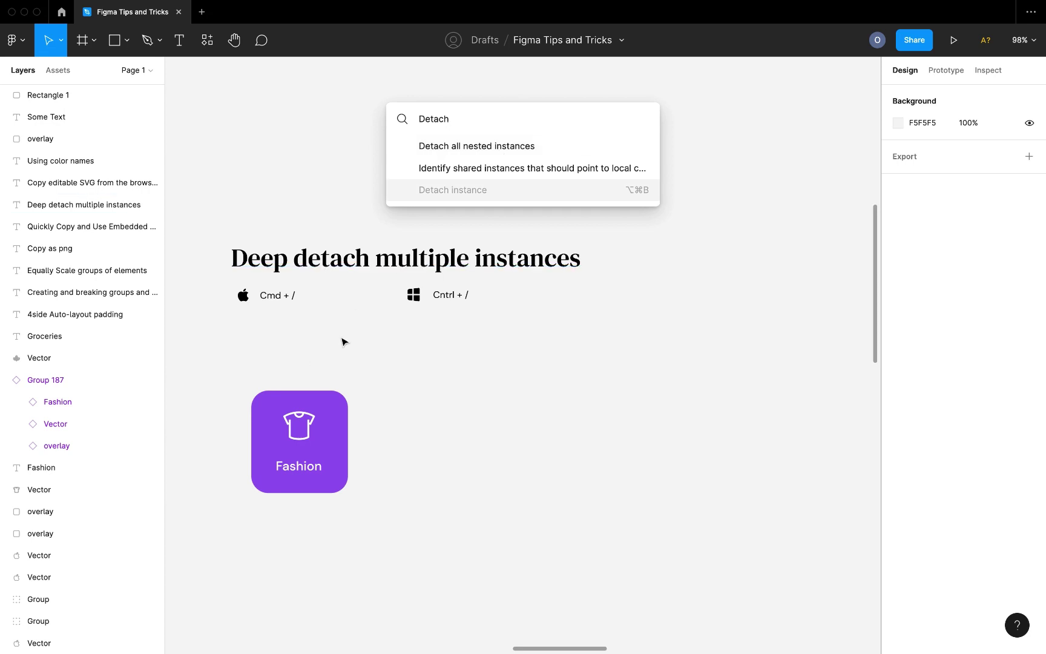
{"action": "key", "text": "Escape"}
{"action": "left_click", "coordinate": [314, 407]}
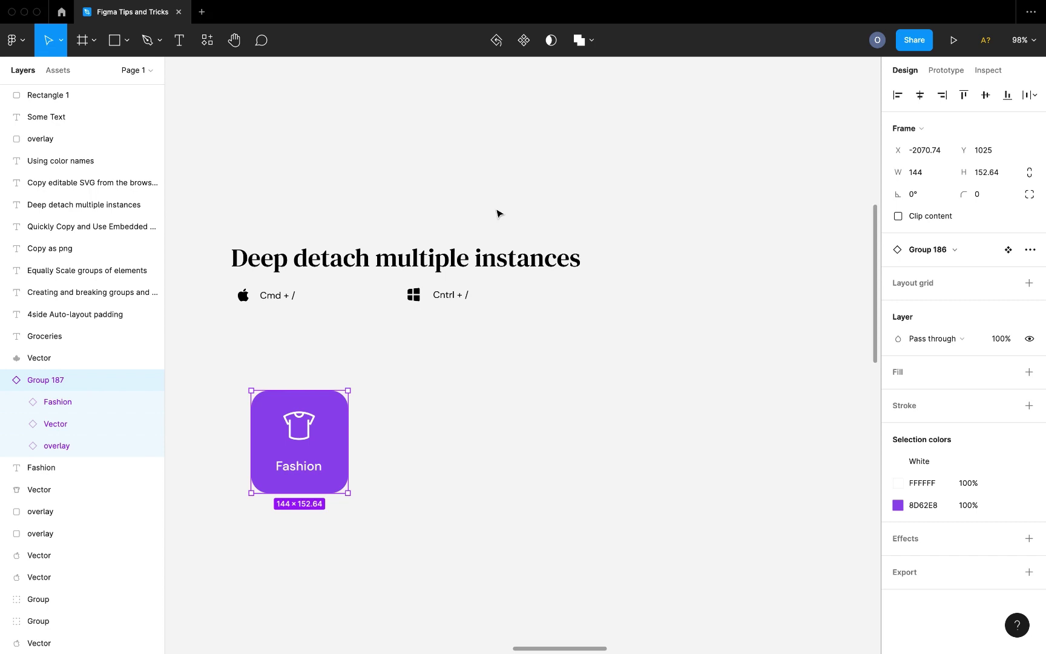
{"action": "key", "text": "super+slash"}
{"action": "type", "text": "deta"}
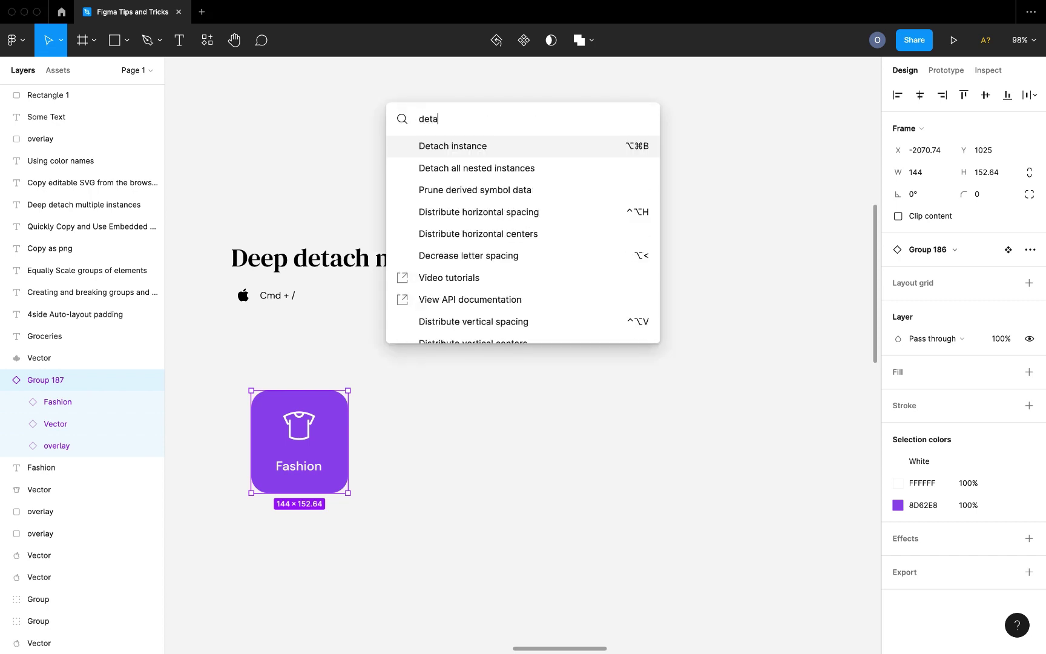
{"action": "type", "text": "c"}
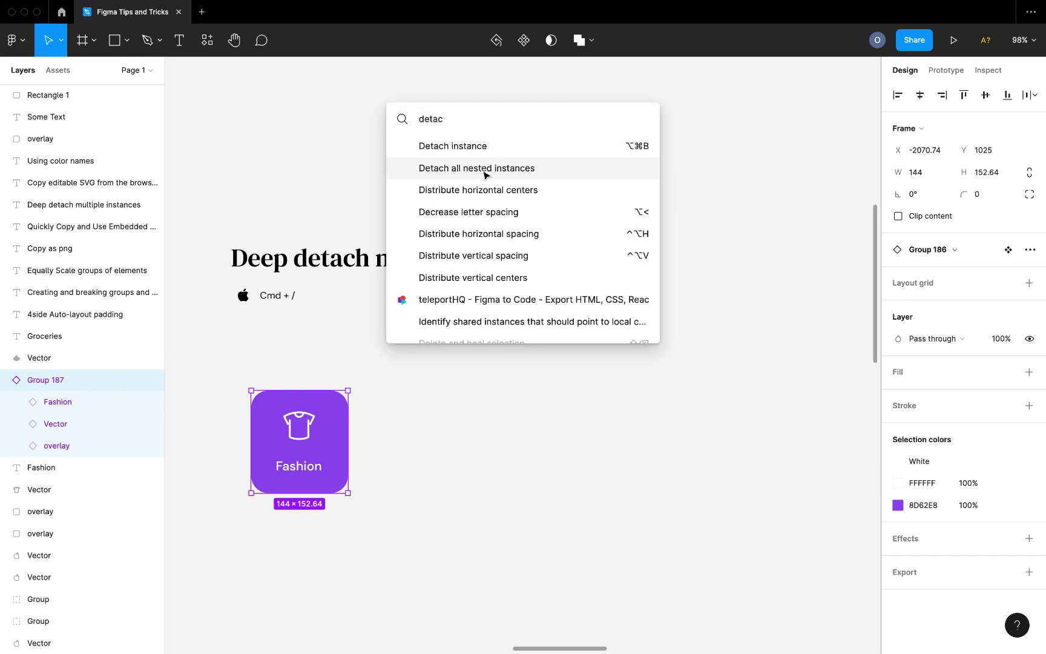
{"action": "left_click", "coordinate": [484, 175]}
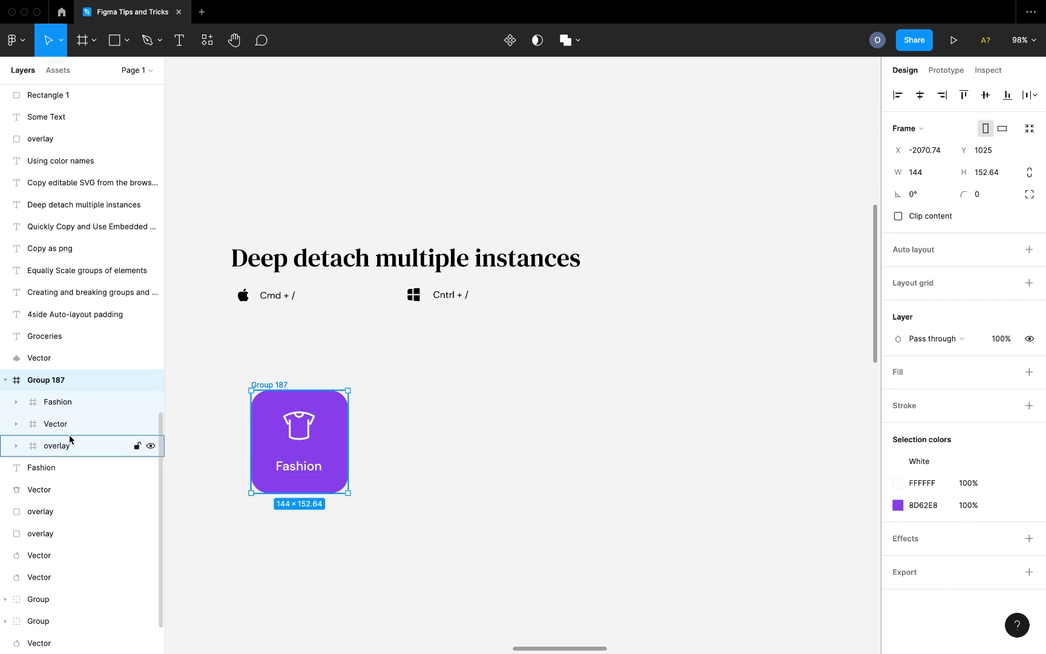
{"action": "left_click", "coordinate": [317, 356]}
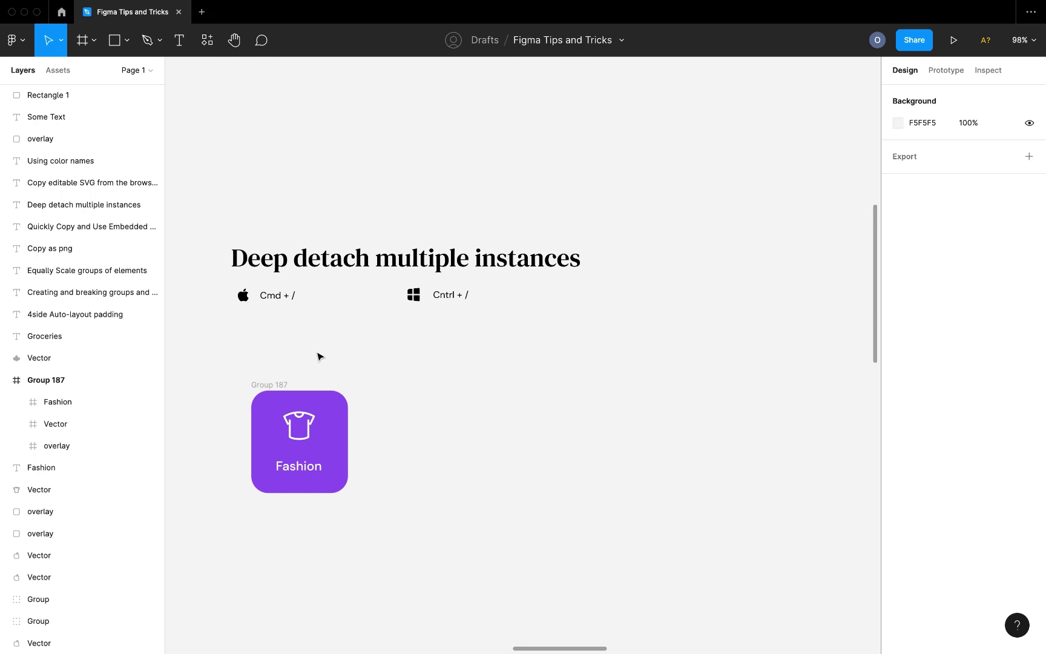
{"action": "scroll", "coordinate": [303, 366], "scroll_direction": "down", "scroll_amount": 3, "text": "ctrl"}
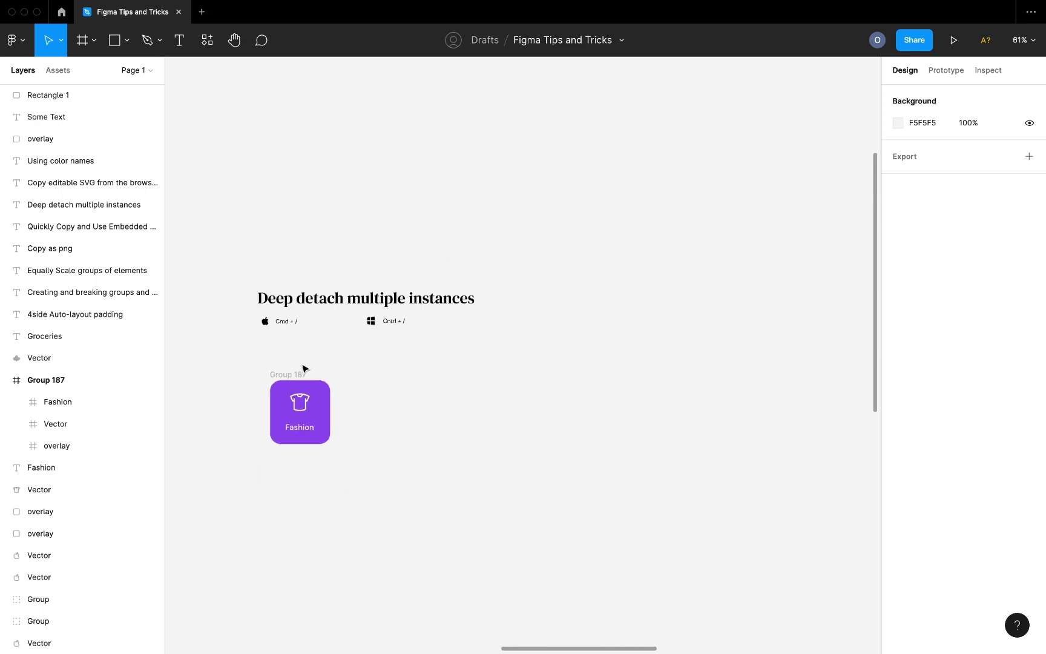
Set the rounded square's fill to red, then blue, by typing colour names into the hex field
{"action": "scroll", "coordinate": [303, 366], "scroll_direction": "right", "scroll_amount": 5}
{"action": "scroll", "coordinate": [303, 367], "scroll_direction": "right", "scroll_amount": 10}
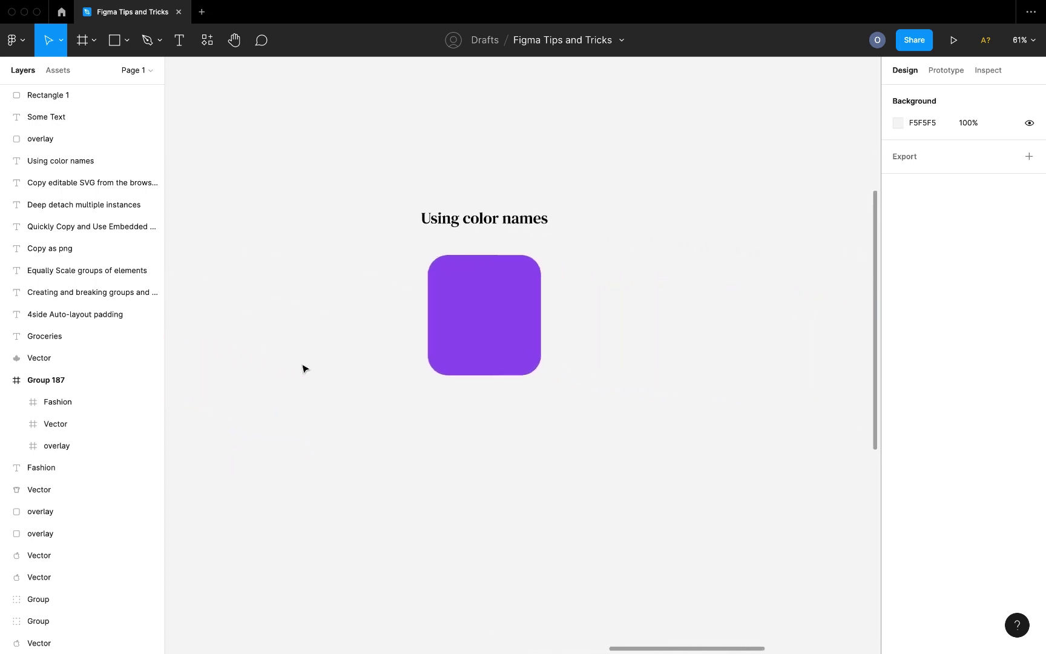
{"action": "left_click", "coordinate": [466, 337]}
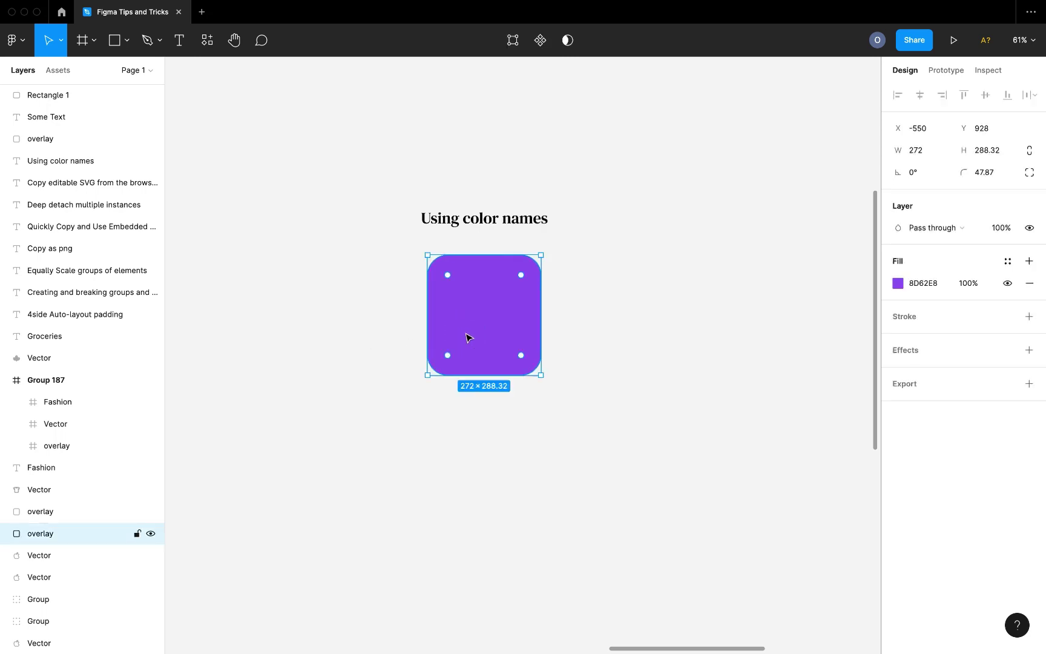
{"action": "left_click", "coordinate": [923, 288]}
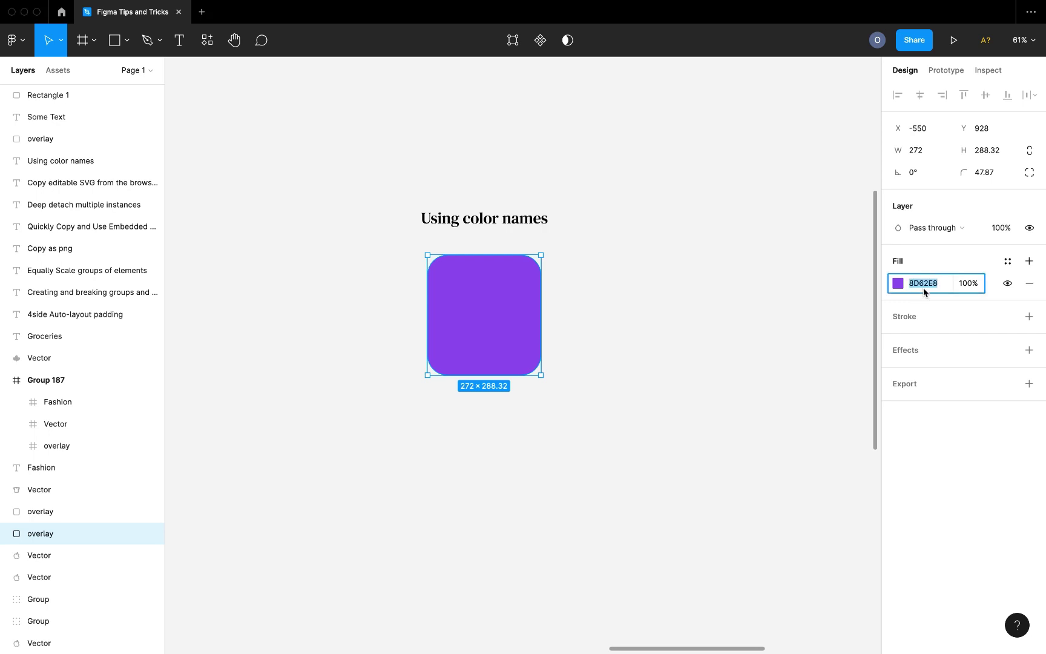
{"action": "type", "text": "red"}
{"action": "key", "text": "Return"}
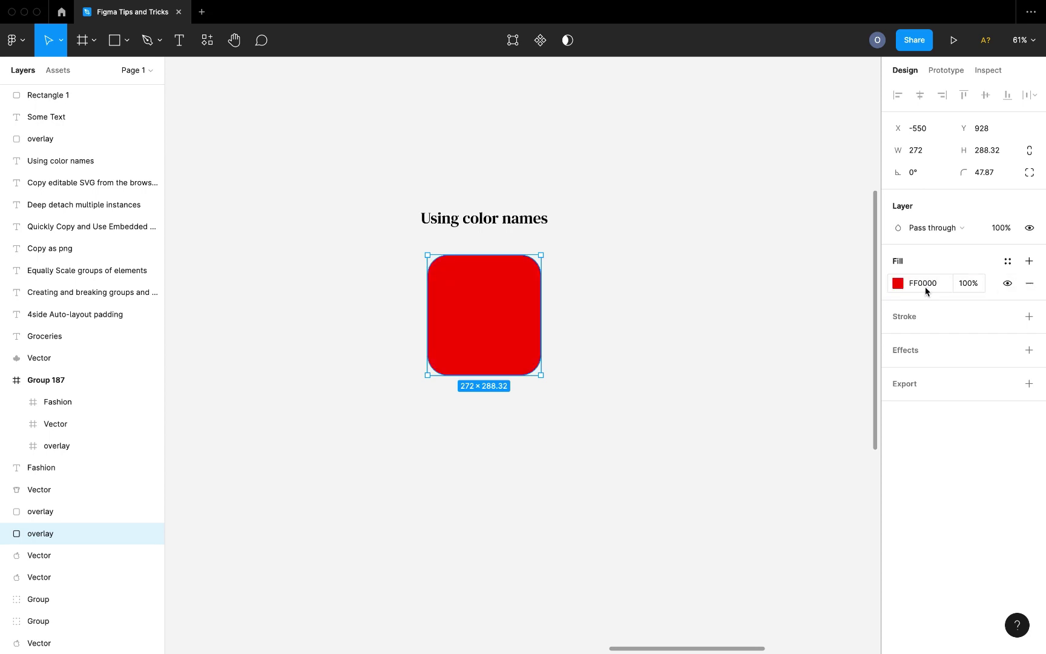
{"action": "type", "text": "blue"}
{"action": "key", "text": "Return"}
Change the fill to white, then finish on purple (800080)
{"action": "left_click", "coordinate": [919, 291]}
{"action": "type", "text": "w"}
{"action": "key", "text": "Return"}
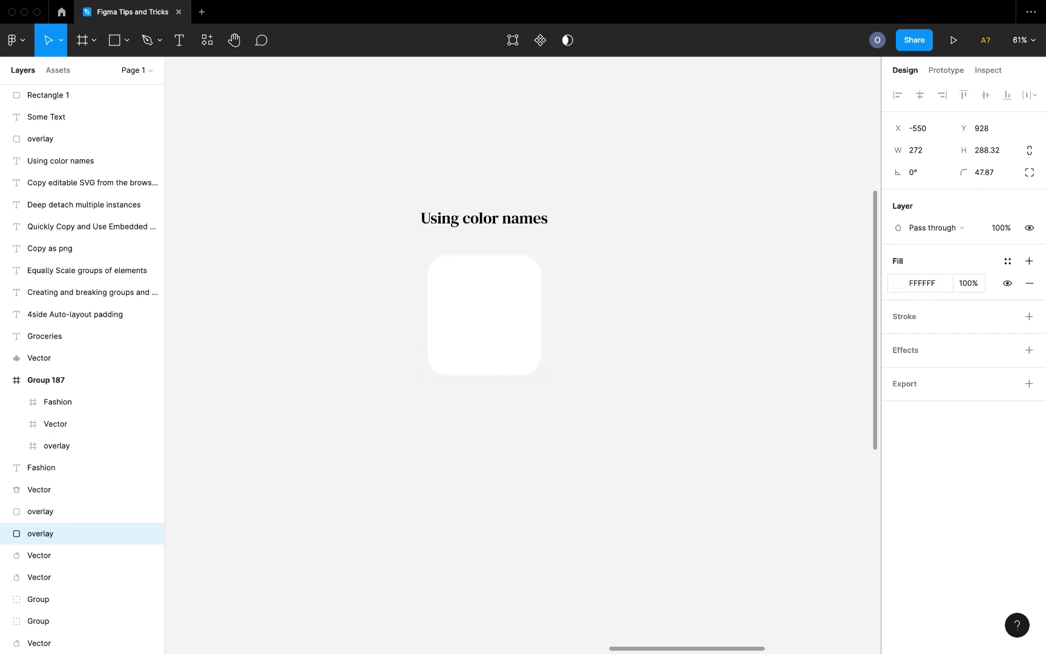
{"action": "left_click", "coordinate": [916, 287]}
{"action": "type", "text": "pu"}
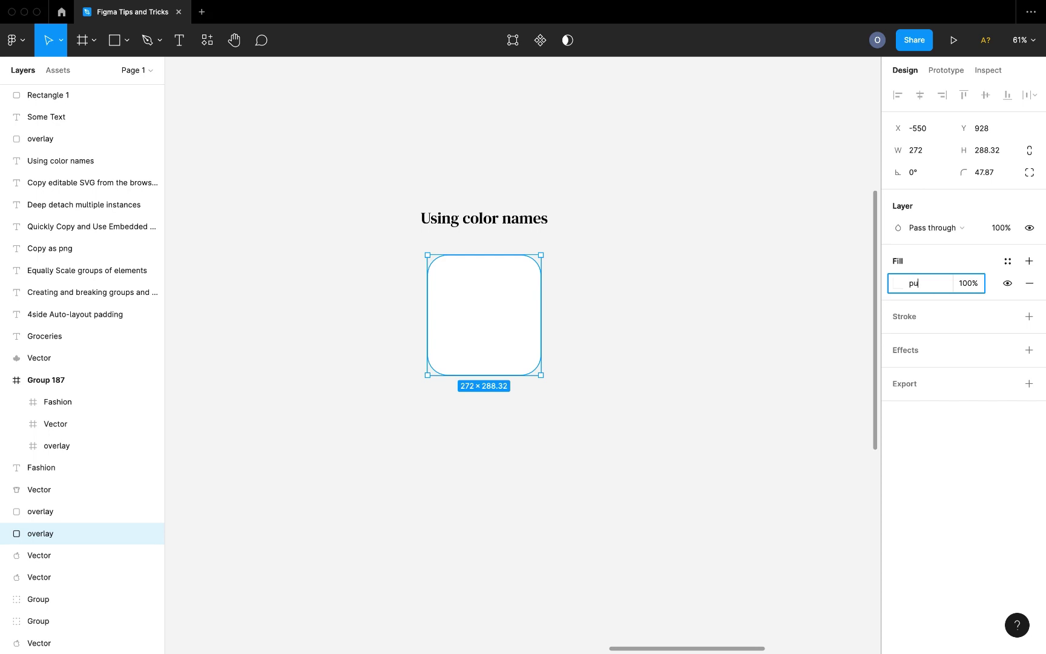
{"action": "key", "text": "Return"}
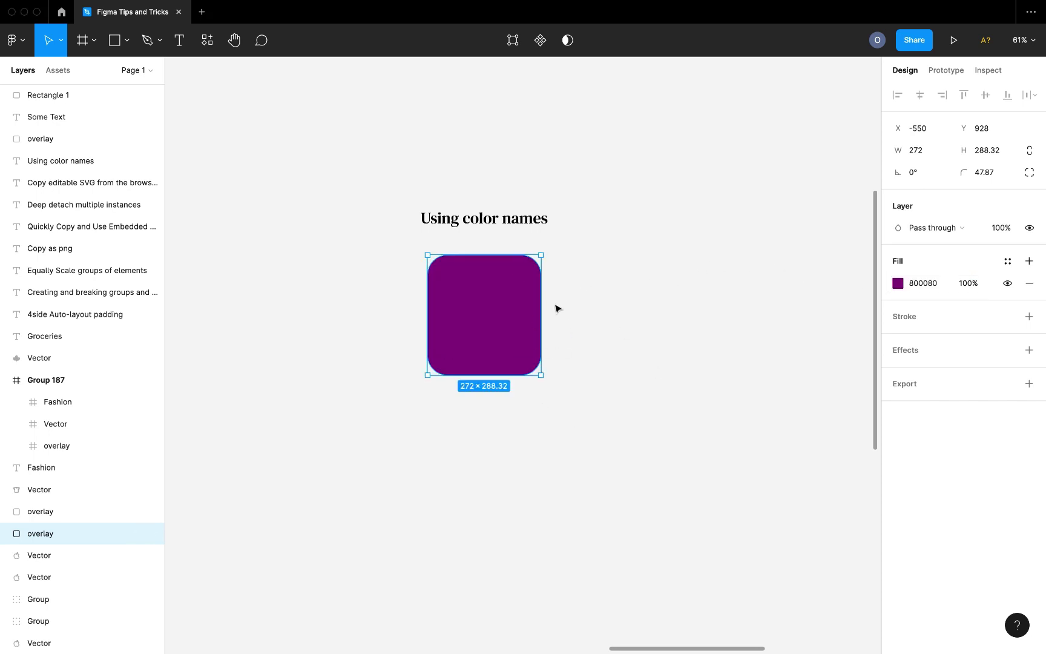
{"action": "scroll", "coordinate": [558, 308], "scroll_direction": "down", "scroll_amount": 5}
{"action": "scroll", "coordinate": [557, 310], "scroll_direction": "right", "scroll_amount": 5}
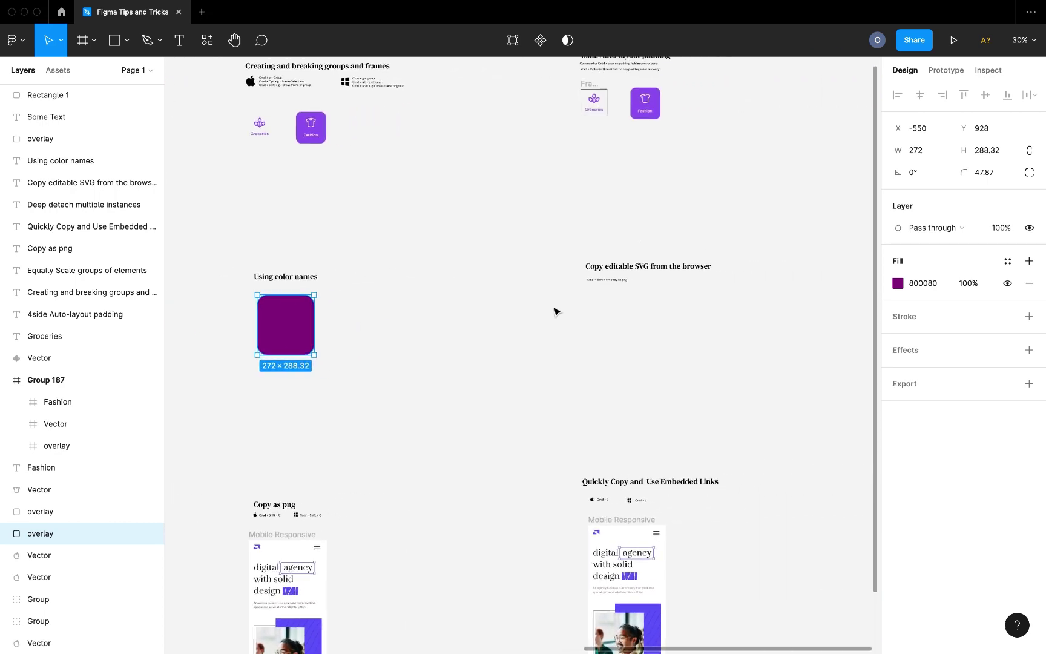
{"action": "scroll", "coordinate": [555, 311], "scroll_direction": "right", "scroll_amount": 3}
{"action": "scroll", "coordinate": [523, 295], "scroll_direction": "up", "scroll_amount": 5}
Inspect the Collect mobile menu's Google Play badge and open android-badge.269fd73.svg in a new tab
{"action": "scroll", "coordinate": [524, 296], "scroll_direction": "up", "scroll_amount": 2}
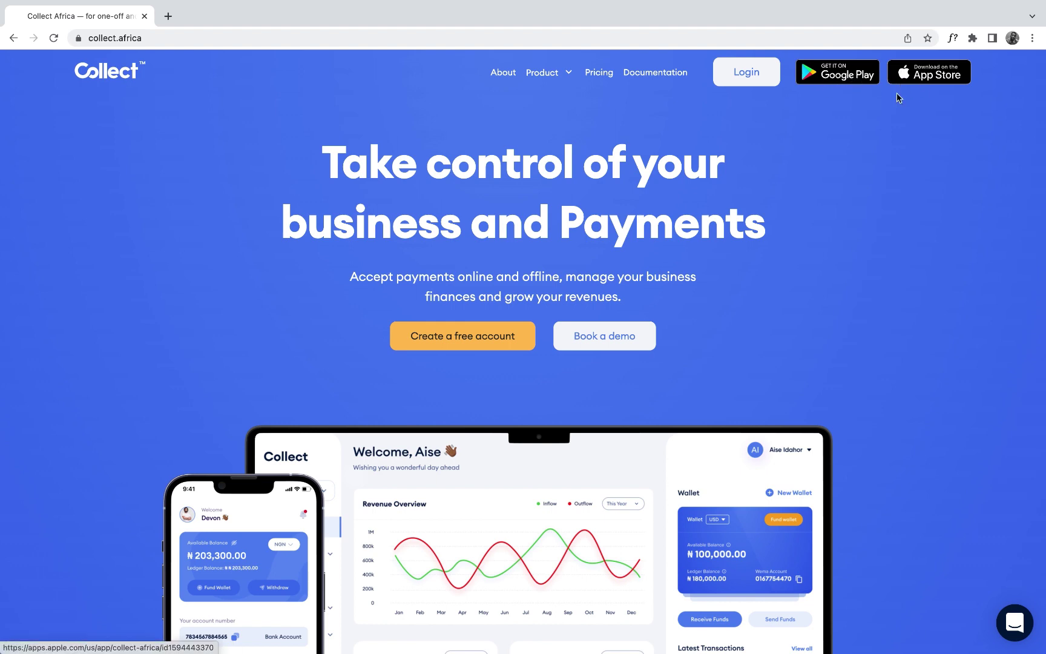
{"action": "right_click", "coordinate": [852, 167]}
{"action": "left_click", "coordinate": [888, 373]}
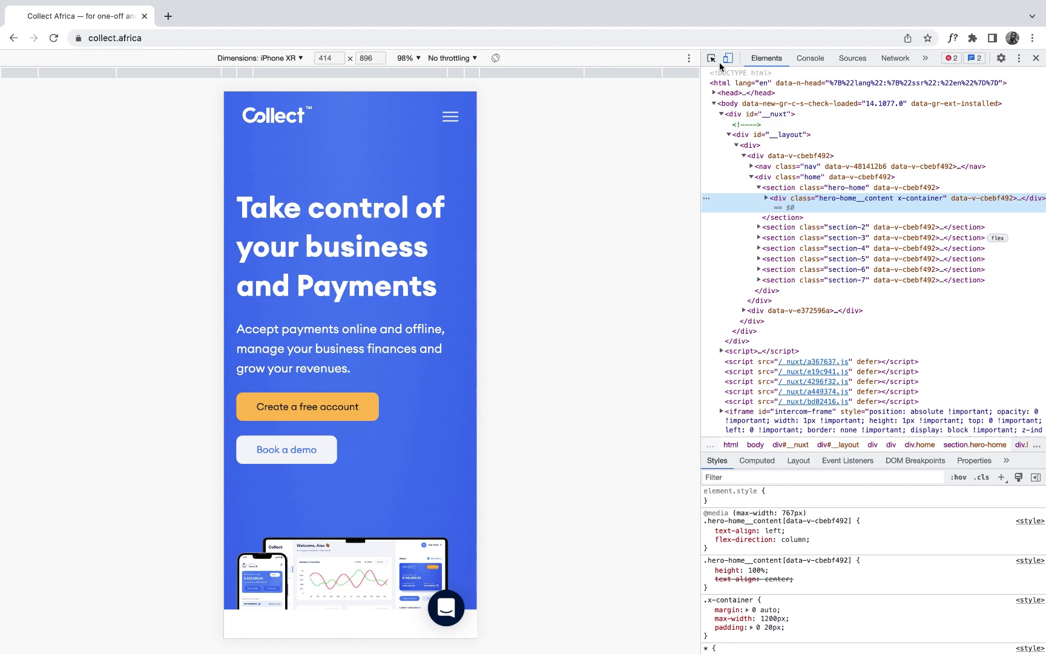
{"action": "left_click", "coordinate": [451, 117]}
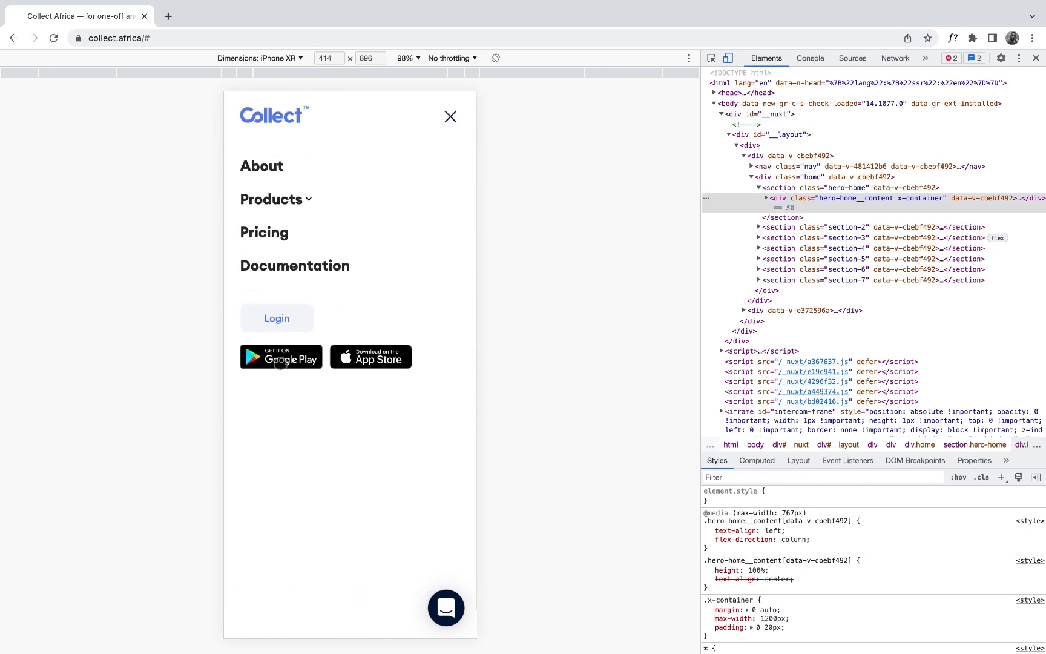
{"action": "left_click", "coordinate": [712, 58]}
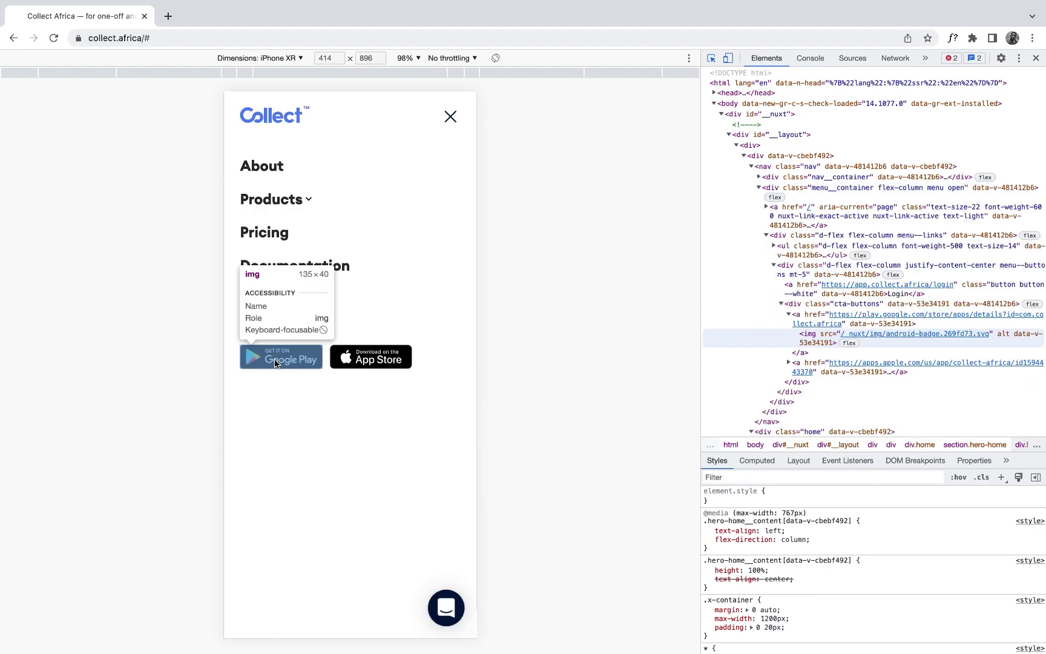
{"action": "left_click", "coordinate": [275, 363]}
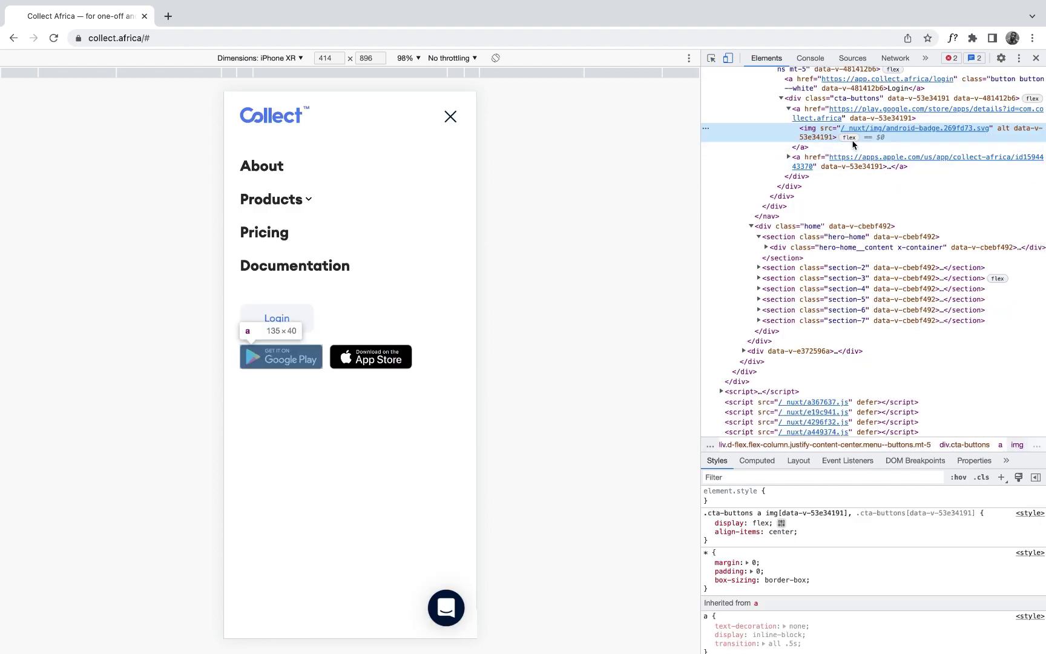
{"action": "mouse_move", "coordinate": [850, 132]}
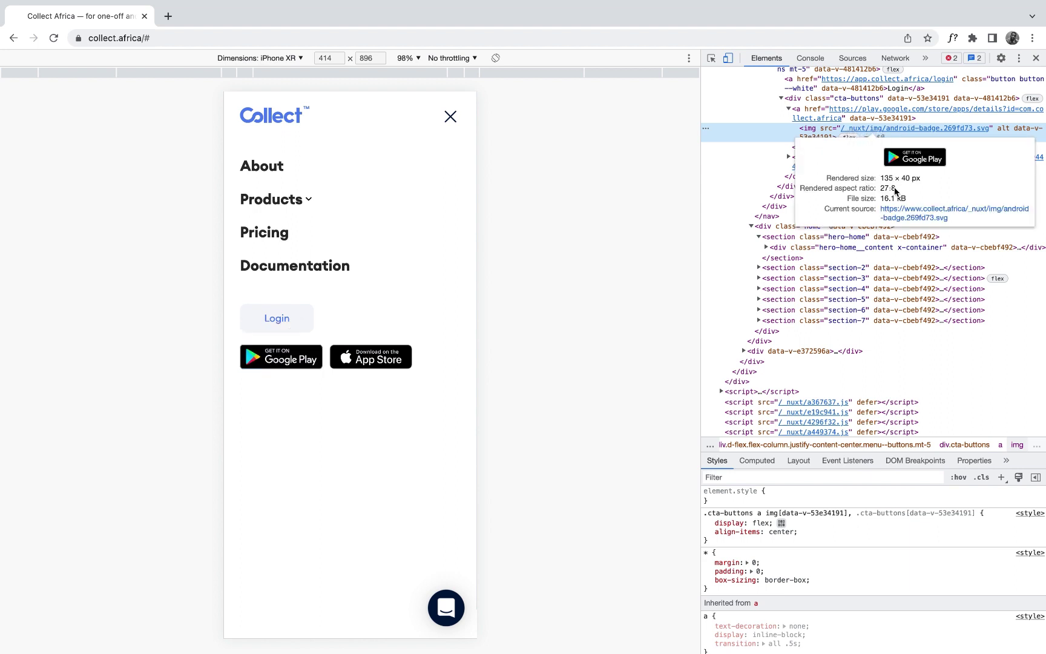
{"action": "left_click", "coordinate": [908, 215]}
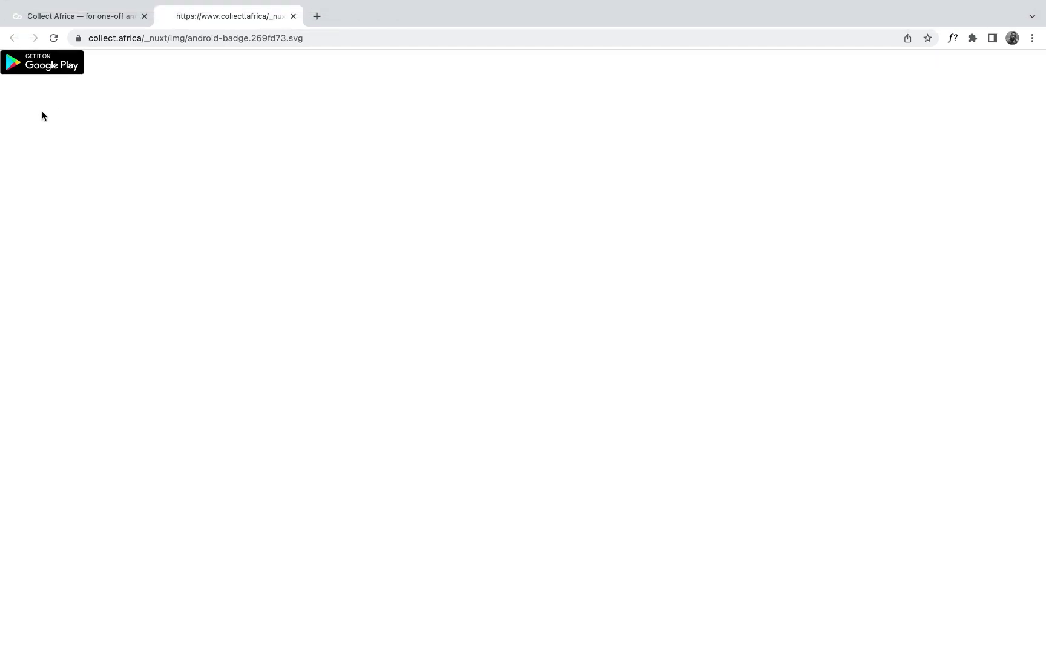
Use Copy element on the badge's <svg> node in DevTools, then return to Figma
{"action": "right_click", "coordinate": [46, 63]}
{"action": "left_click", "coordinate": [102, 244]}
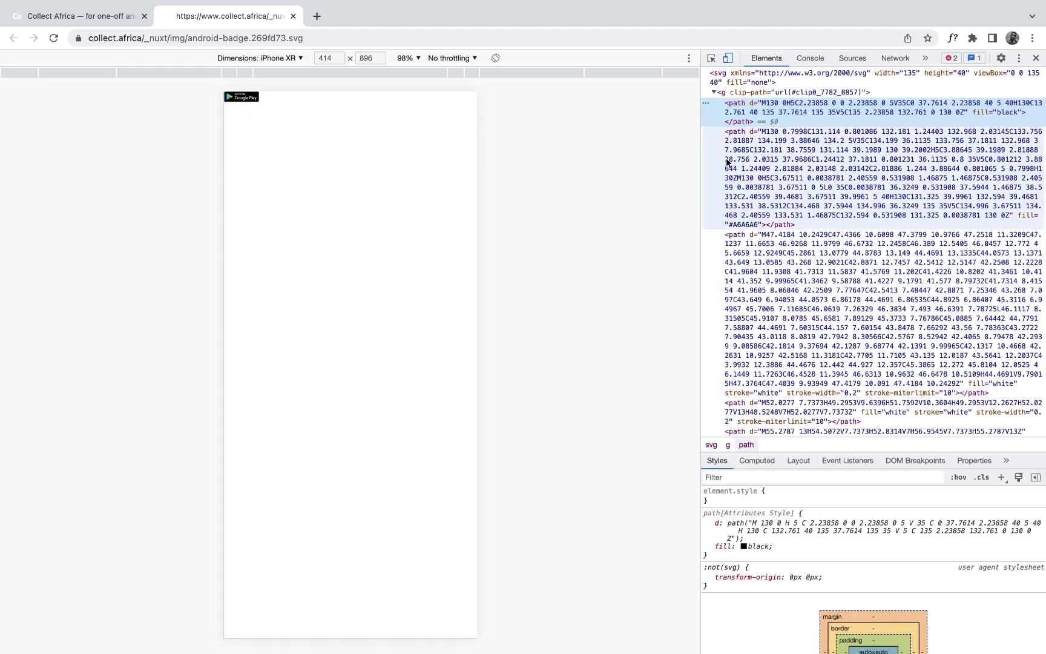
{"action": "right_click", "coordinate": [718, 77]}
{"action": "mouse_move", "coordinate": [774, 159]}
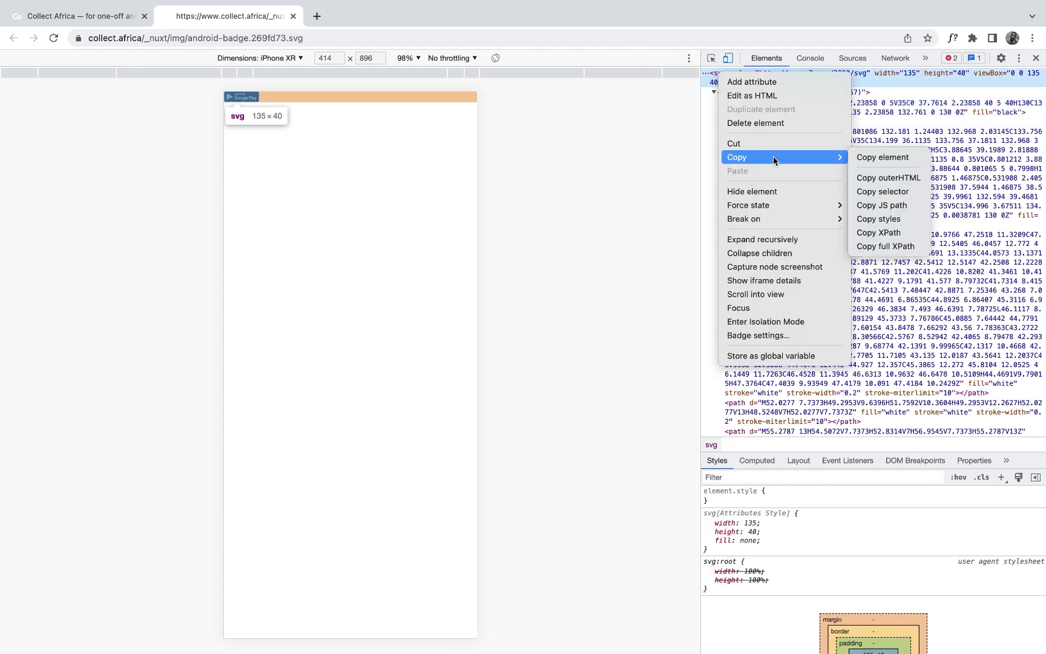
{"action": "left_click", "coordinate": [879, 158]}
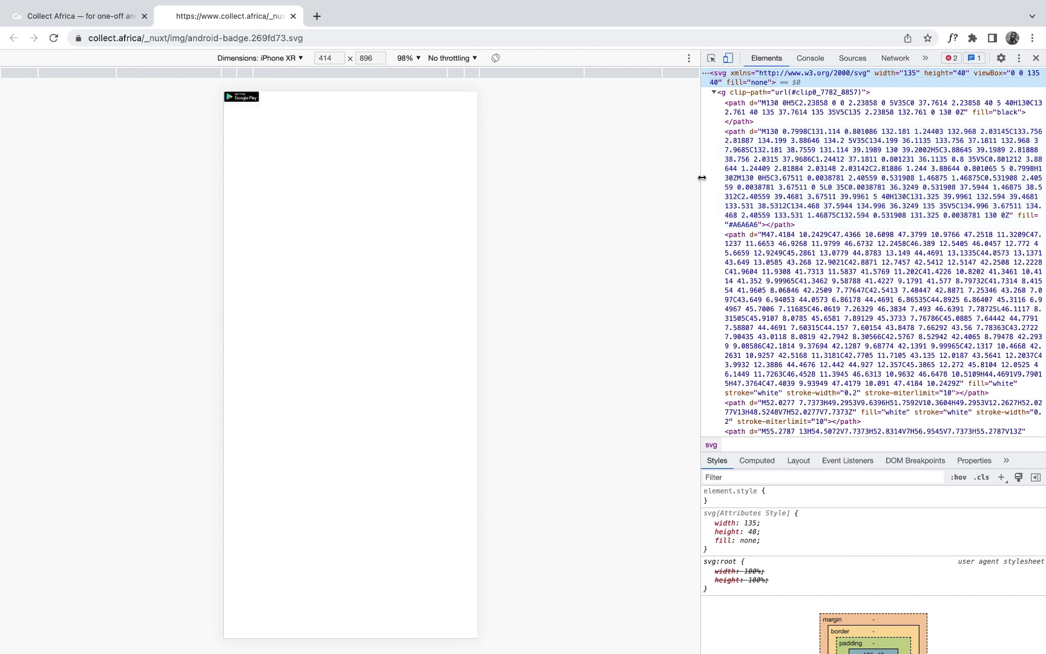
{"action": "key", "text": "super+Tab"}
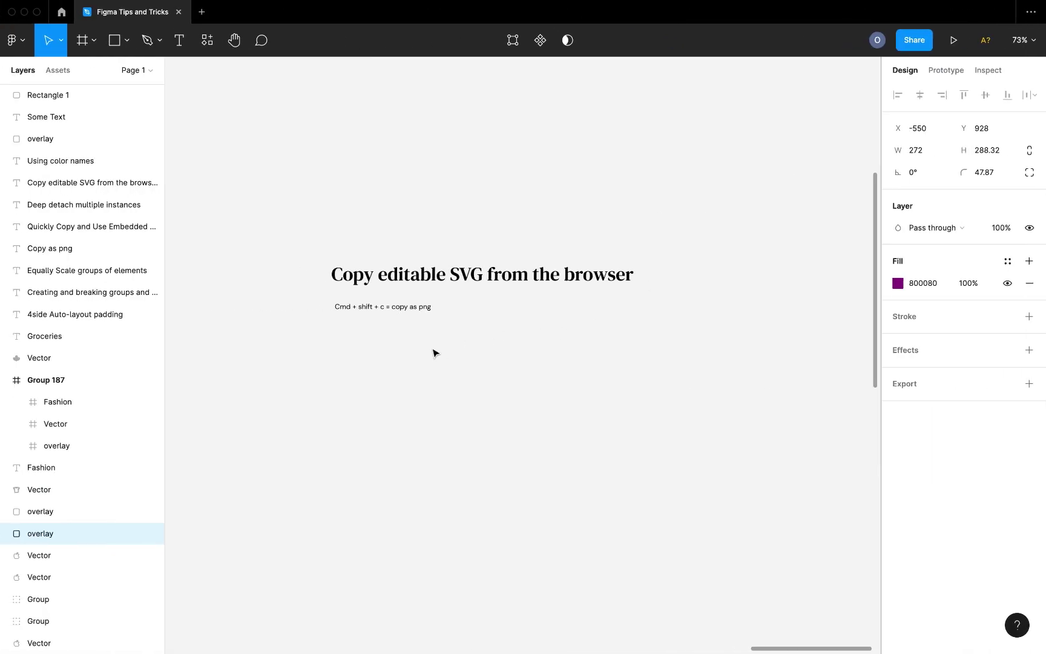
Paste the badge as an editable 135 × 40 frame and drag it under the subtitle
{"action": "key", "text": "super+v"}
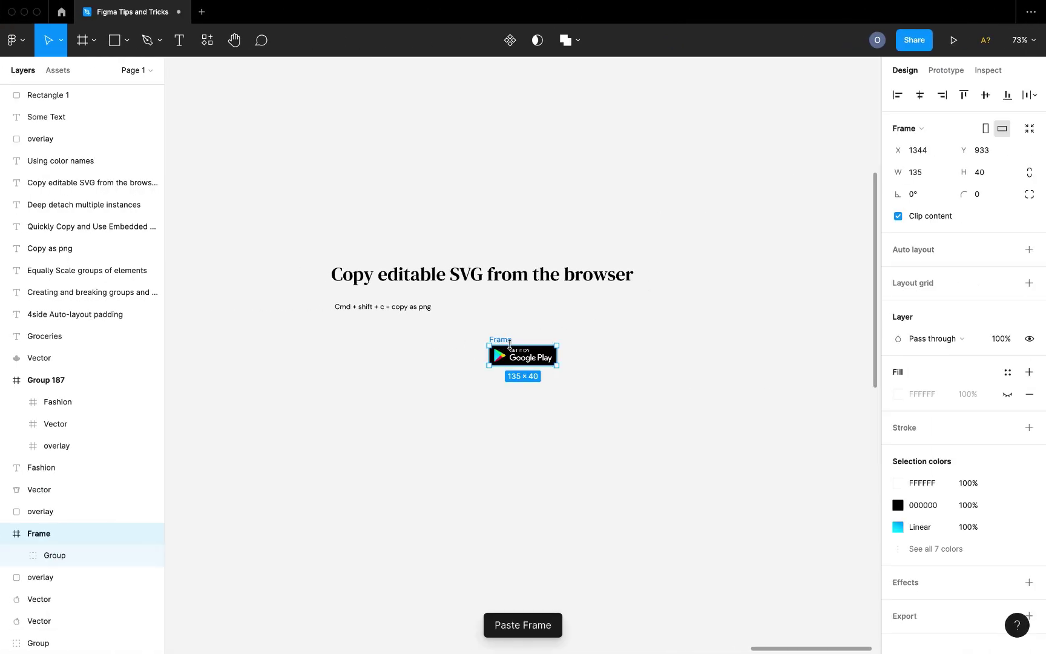
{"action": "left_click_drag", "start_coordinate": [504, 341], "coordinate": [350, 332]}
{"action": "key", "text": "k"}
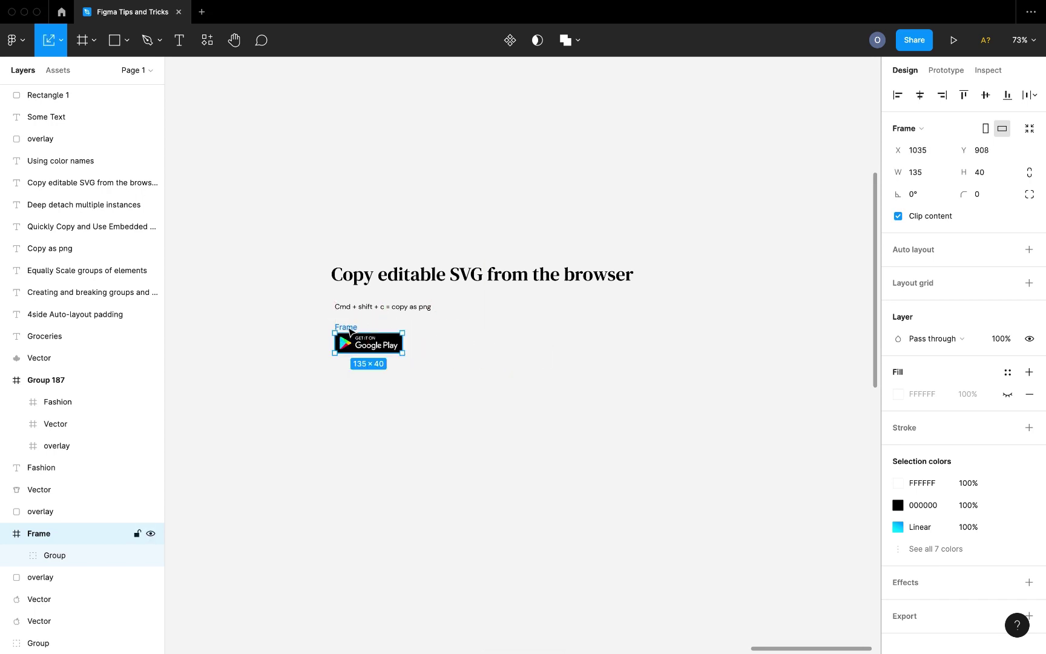
{"action": "key", "text": "v"}
{"action": "scroll", "coordinate": [349, 331], "scroll_direction": "down", "scroll_amount": 10}
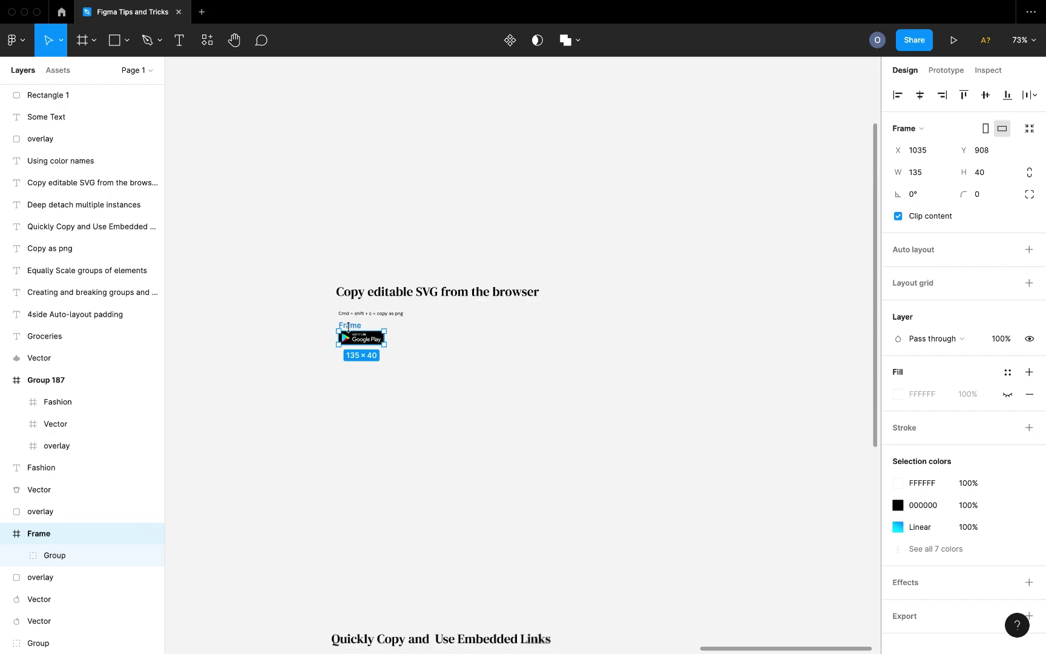
{"action": "scroll", "coordinate": [350, 332], "scroll_direction": "up", "scroll_amount": 8}
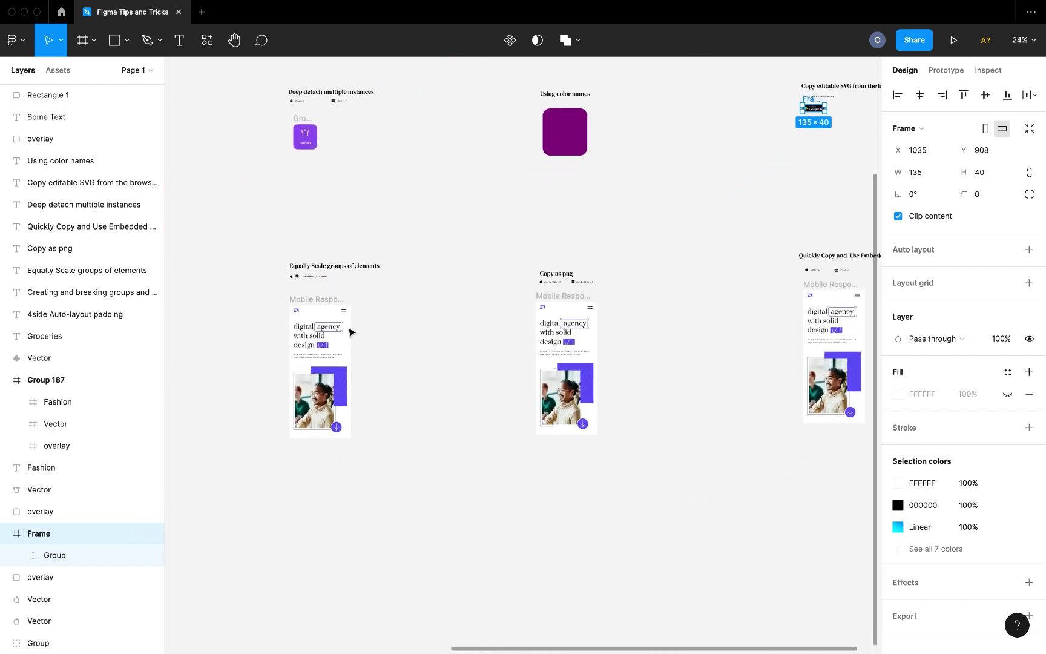
{"action": "scroll", "coordinate": [350, 332], "scroll_direction": "down", "scroll_amount": 1}
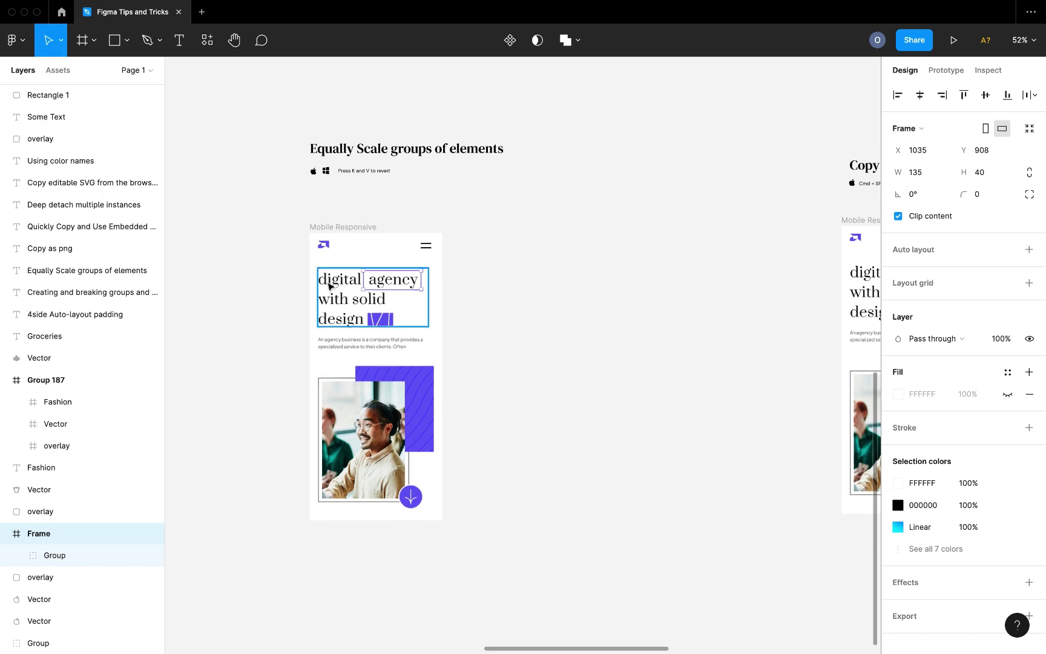
Resize the Mobile Responsive frame larger, then undo the resize
{"action": "left_click", "coordinate": [340, 238]}
{"action": "scroll", "coordinate": [339, 358], "scroll_direction": "up", "scroll_amount": 5}
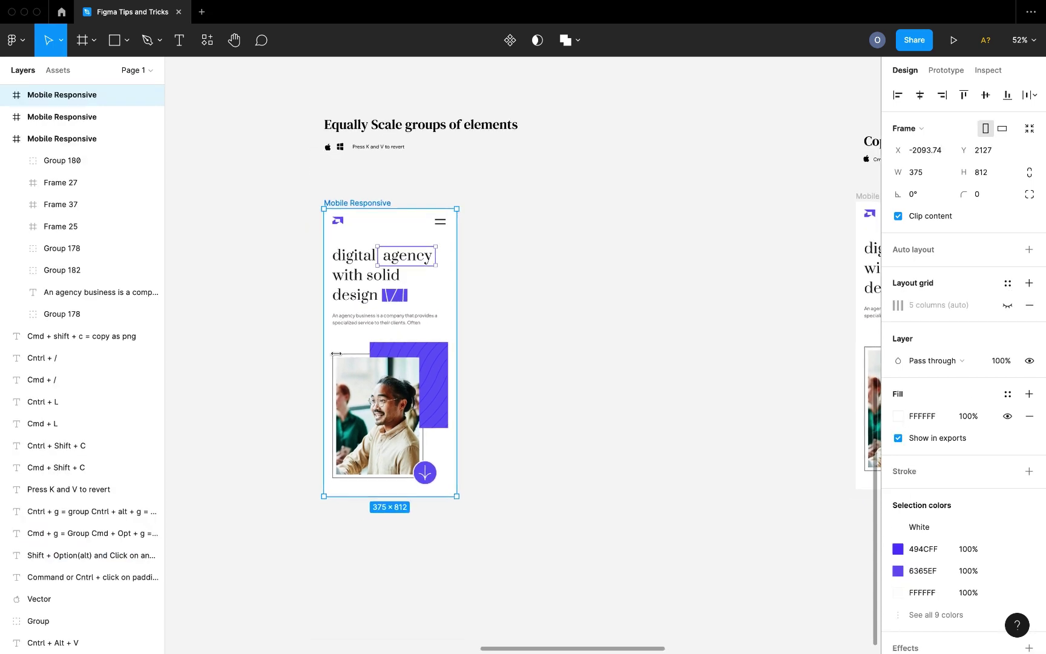
{"action": "scroll", "coordinate": [340, 356], "scroll_direction": "down", "scroll_amount": 4}
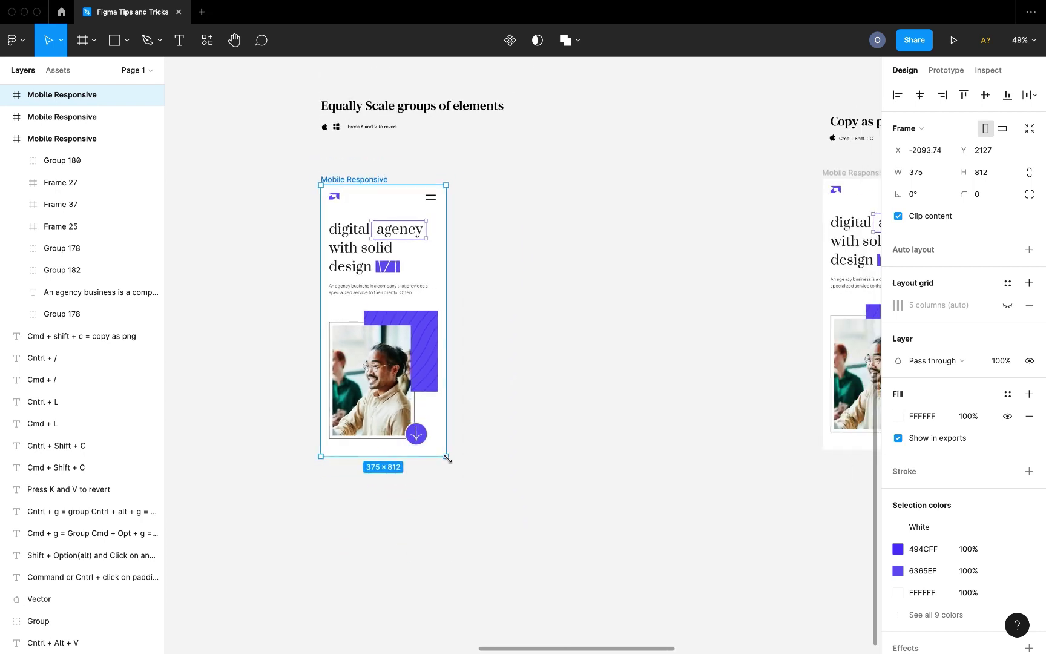
{"action": "scroll", "coordinate": [446, 458], "scroll_direction": "up", "scroll_amount": 3}
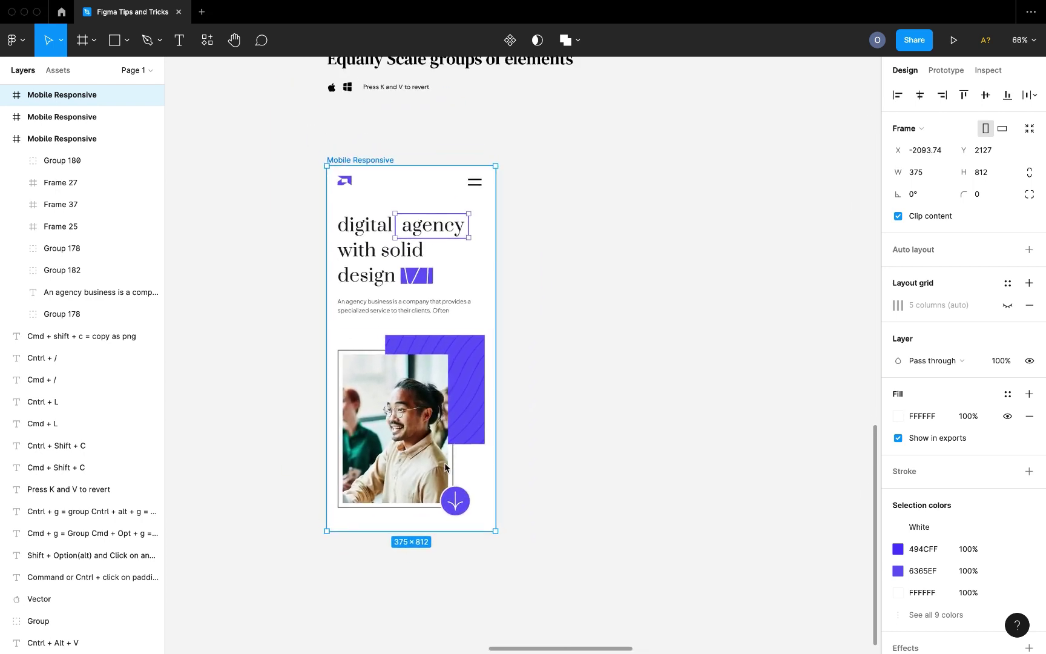
{"action": "scroll", "coordinate": [444, 469], "scroll_direction": "down", "scroll_amount": 2}
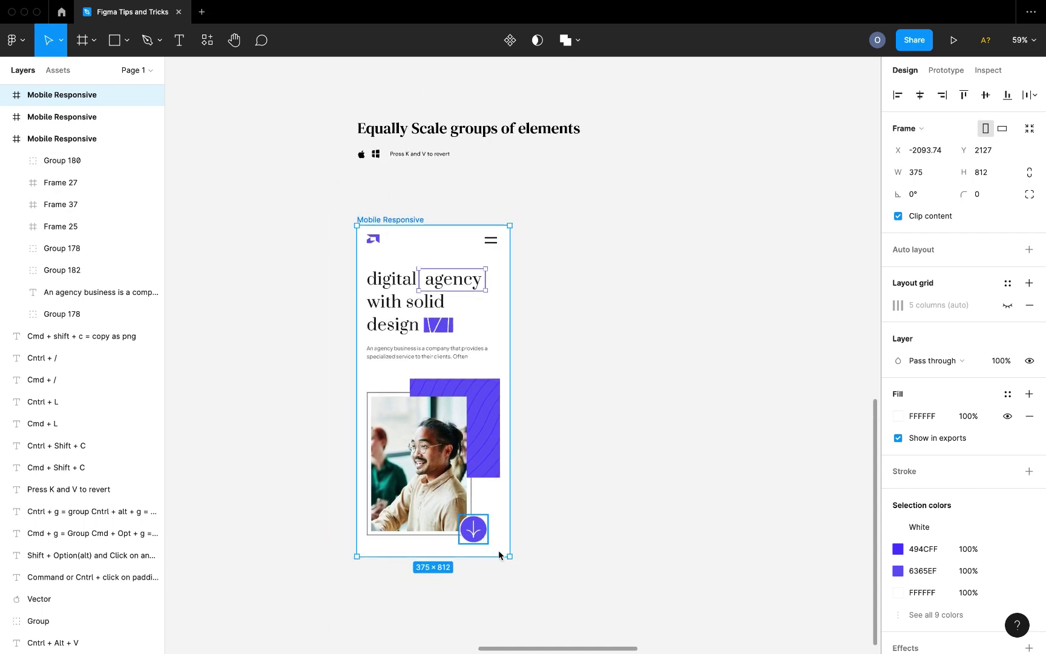
{"action": "left_click_drag", "start_coordinate": [507, 555], "coordinate": [427, 432]}
{"action": "key", "text": "super+z"}
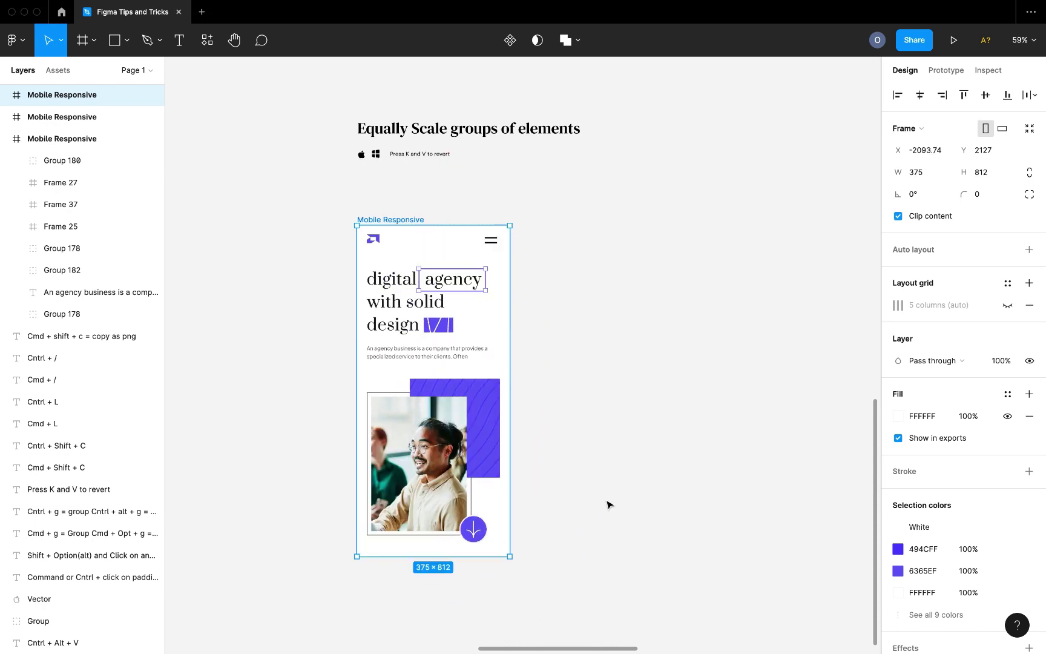
With the Scale tool (K), scale the frame and its contents down to about 278×603
{"action": "key", "text": "k"}
{"action": "mouse_move", "coordinate": [509, 556]}
{"action": "left_mouse_down"}
{"action": "mouse_move", "coordinate": [536, 579]}
{"action": "mouse_move", "coordinate": [509, 546]}
{"action": "left_mouse_up"}
{"action": "left_click_drag", "start_coordinate": [477, 499], "coordinate": [444, 440]}
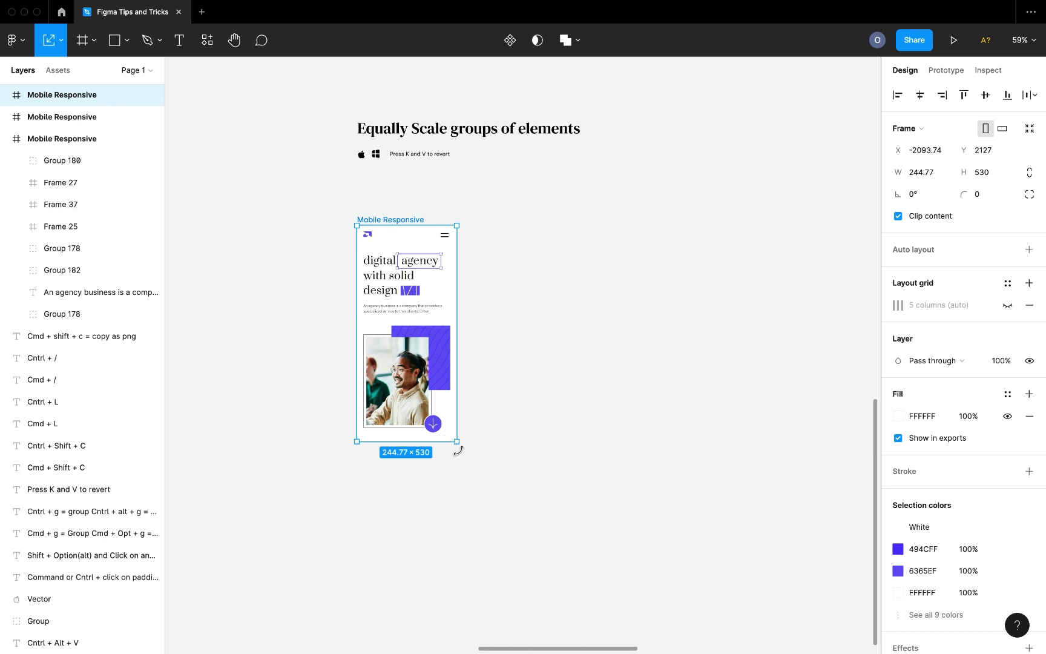
Resize the frame without scaling its contents, then undo back to 375×812
{"action": "key", "text": "v"}
{"action": "left_click_drag", "start_coordinate": [457, 441], "coordinate": [498, 468]}
{"action": "key", "text": "super+z"}
{"action": "key", "text": "super+z"}
{"action": "key", "text": "super+z"}
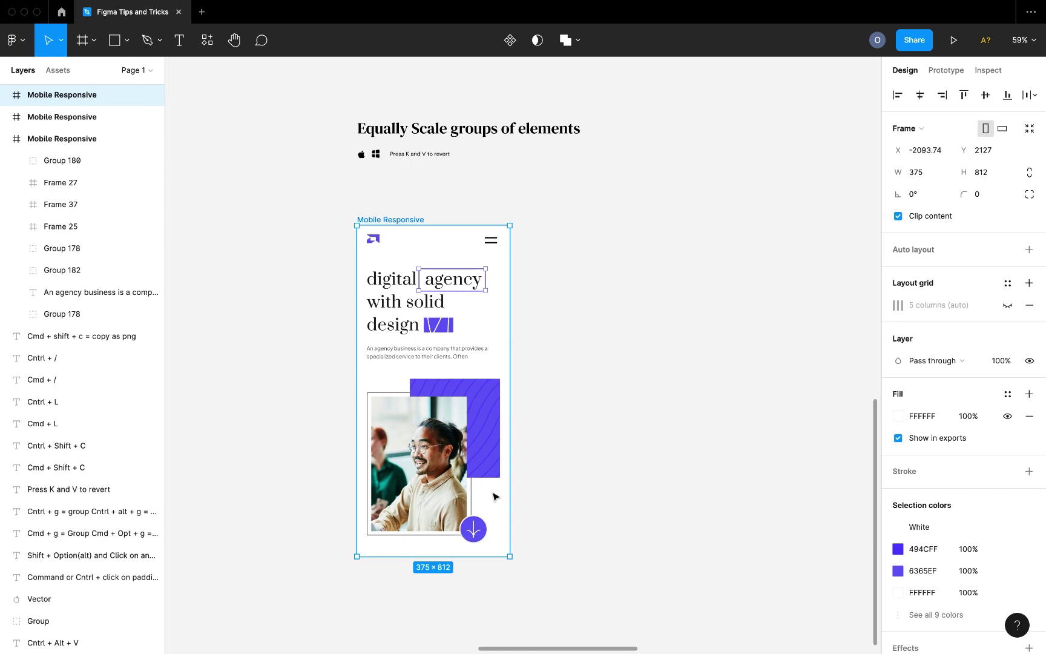
Scale the frame to 340.36×737, revert it to 375×812, and deselect it
{"action": "key", "text": "k"}
{"action": "mouse_move", "coordinate": [509, 555]}
{"action": "left_mouse_down"}
{"action": "mouse_move", "coordinate": [436, 481]}
{"action": "mouse_move", "coordinate": [511, 541]}
{"action": "left_mouse_up"}
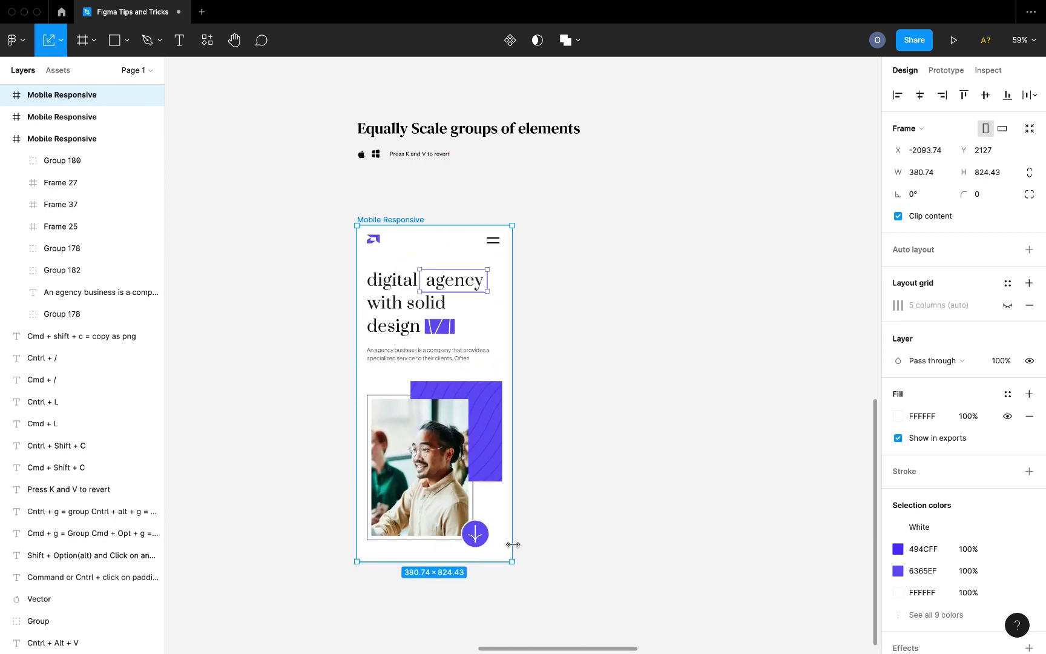
{"action": "key", "text": "v"}
{"action": "key", "text": "super+z"}
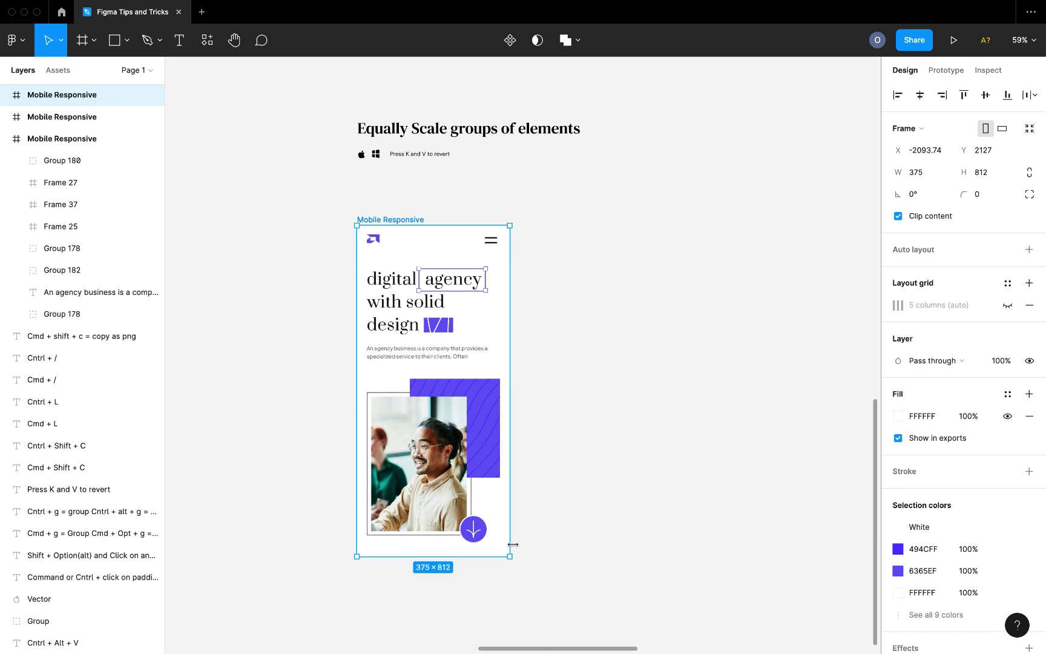
{"action": "left_click", "coordinate": [585, 448]}
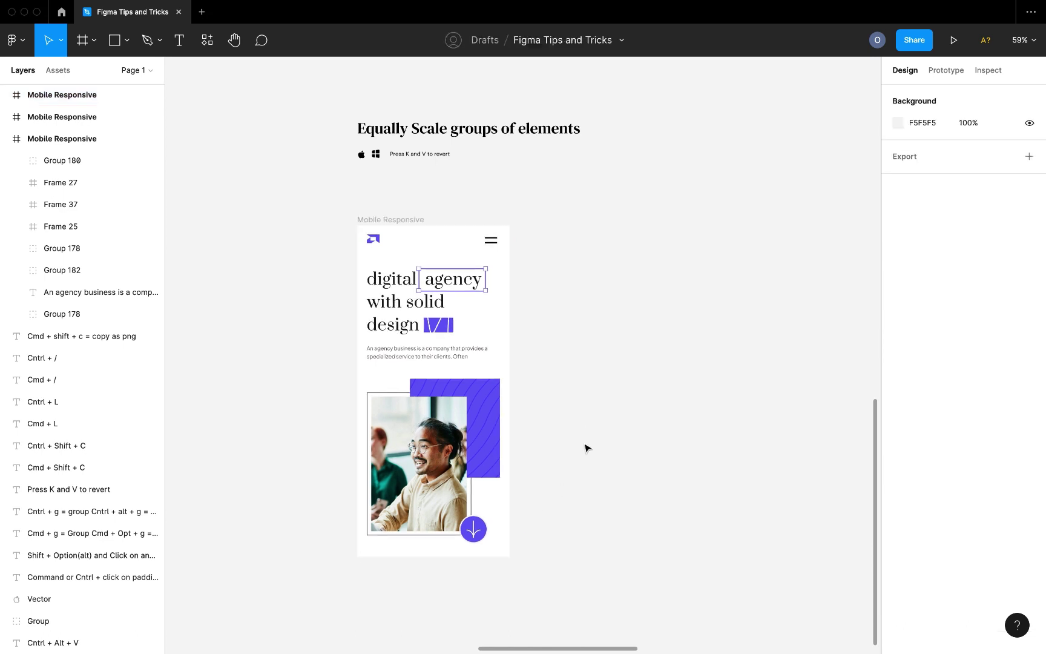
Select the Mobile Responsive frame under Copy as png and view its Copy/Paste as options
{"action": "scroll", "coordinate": [586, 447], "scroll_direction": "down", "scroll_amount": 5}
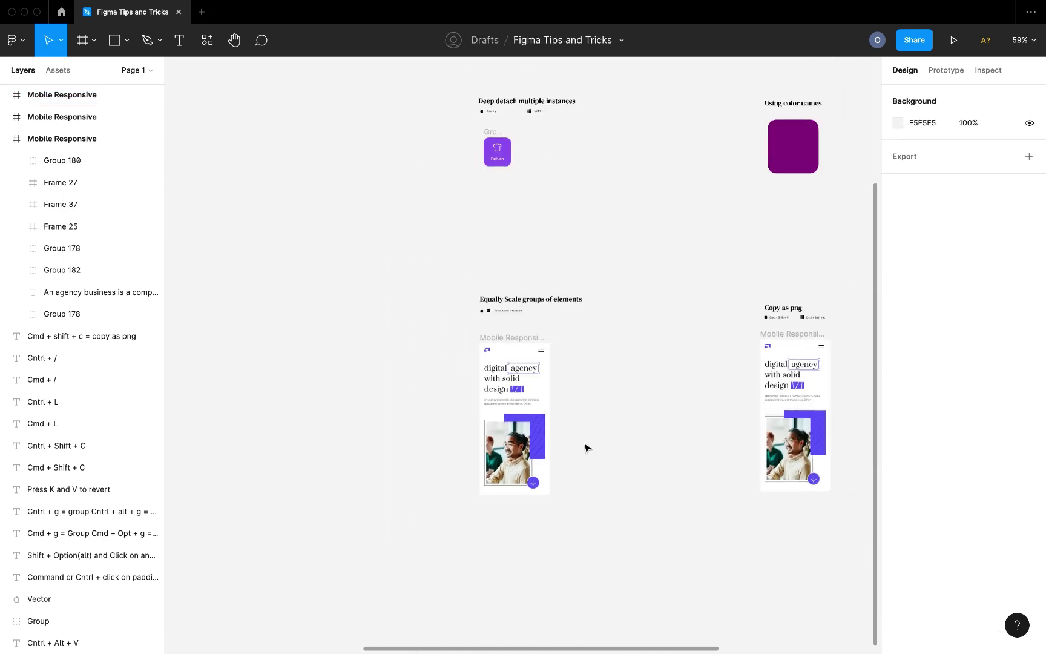
{"action": "scroll", "coordinate": [586, 448], "scroll_direction": "up", "scroll_amount": 3}
{"action": "scroll", "coordinate": [586, 447], "scroll_direction": "right", "scroll_amount": 5}
{"action": "scroll", "coordinate": [586, 447], "scroll_direction": "up", "scroll_amount": 5}
{"action": "scroll", "coordinate": [586, 448], "scroll_direction": "right", "scroll_amount": 5}
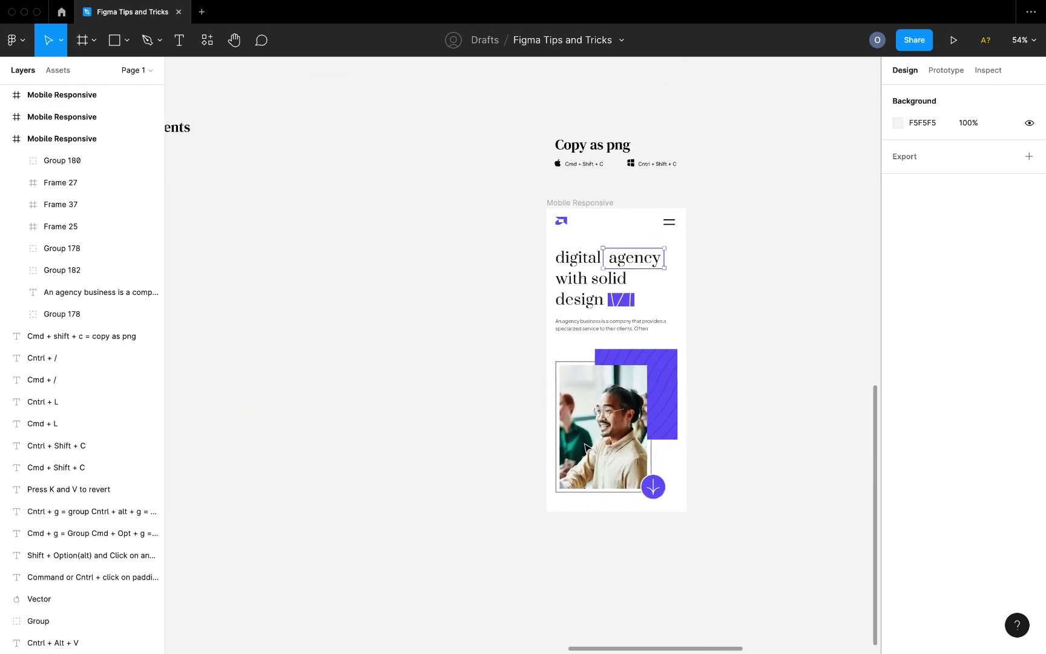
{"action": "left_click", "coordinate": [536, 188]}
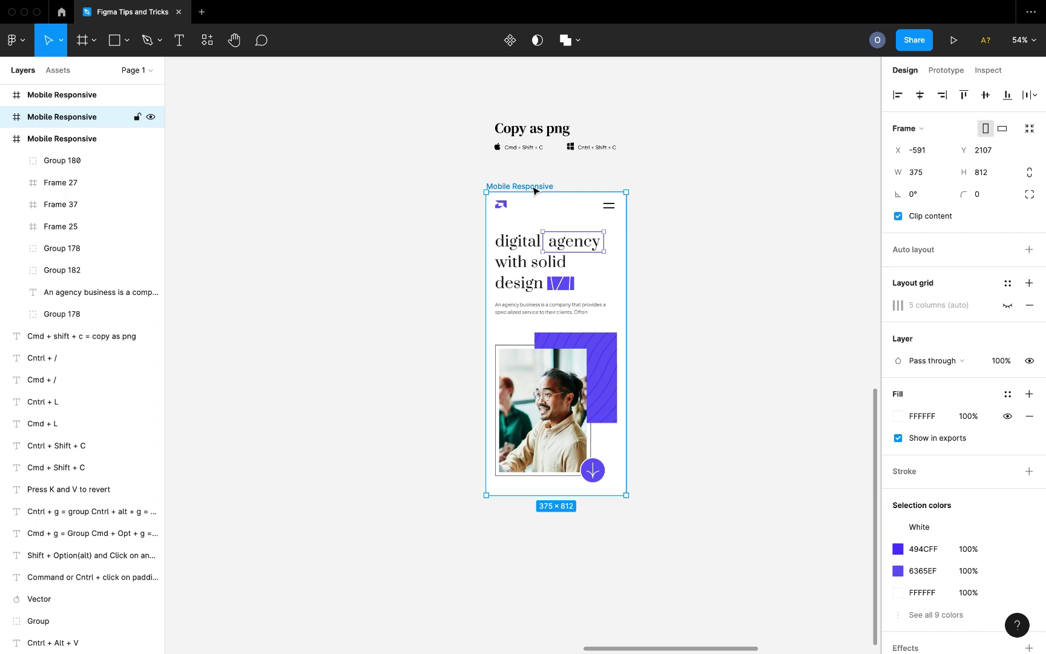
{"action": "right_click", "coordinate": [533, 190]}
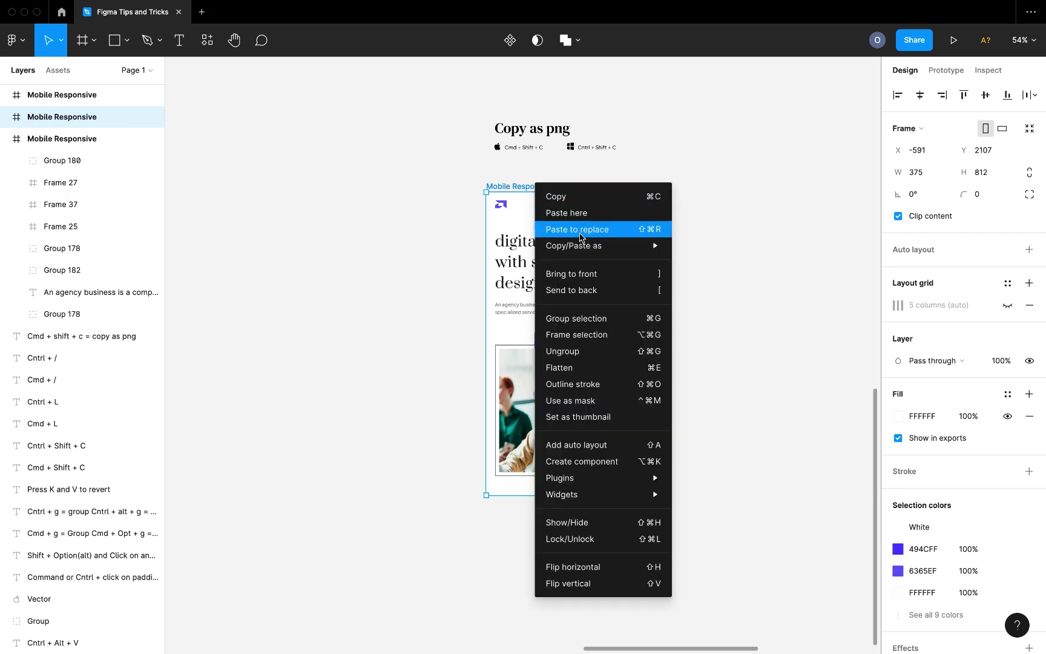
{"action": "mouse_move", "coordinate": [588, 246]}
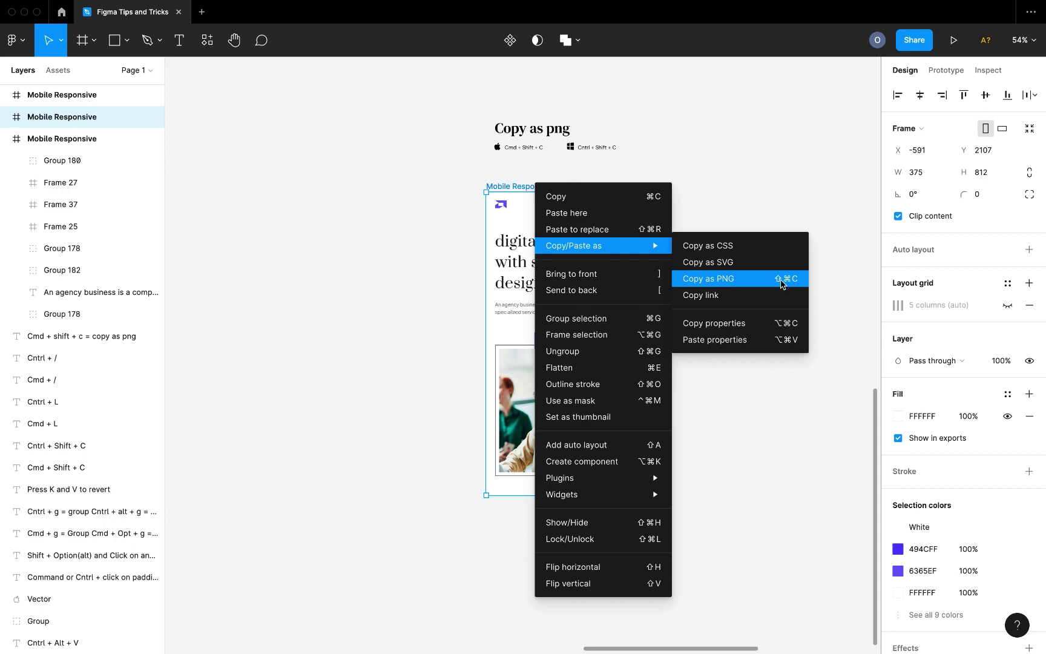
{"action": "left_click", "coordinate": [751, 219]}
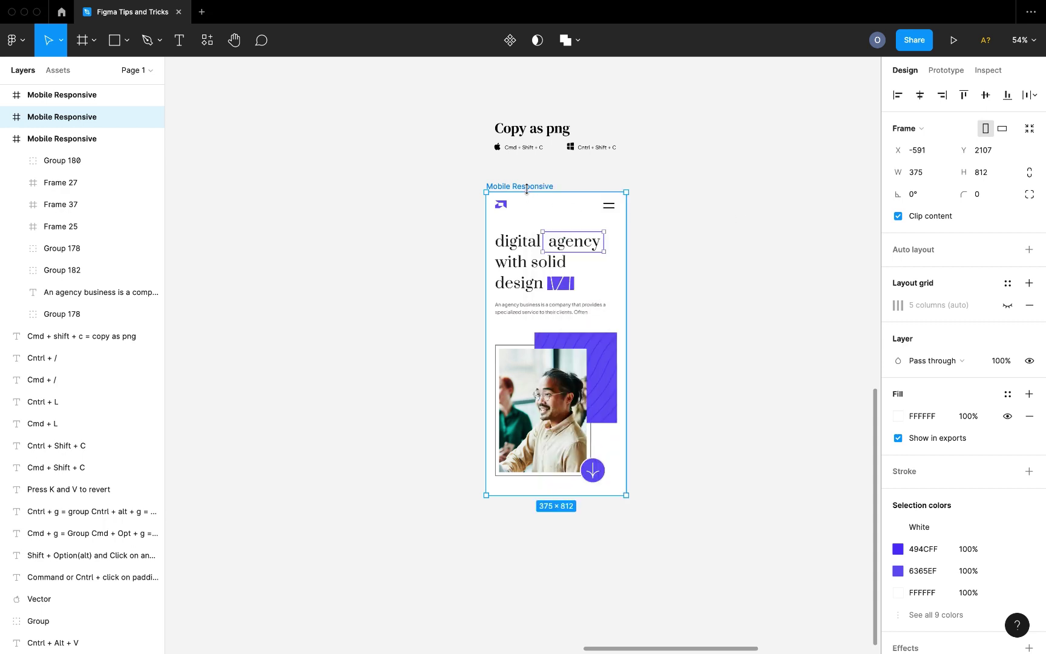
Reselect the Mobile Responsive frame and copy it as PNG with Shift+Cmd+C
{"action": "scroll", "coordinate": [432, 180], "scroll_direction": "right", "scroll_amount": 2}
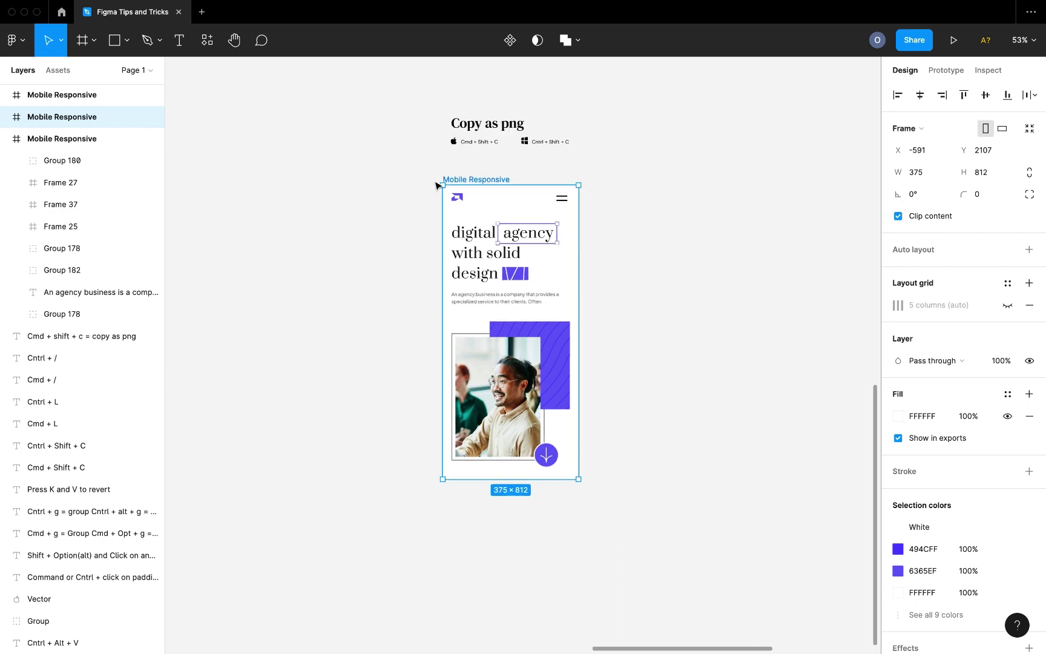
{"action": "left_click", "coordinate": [469, 169]}
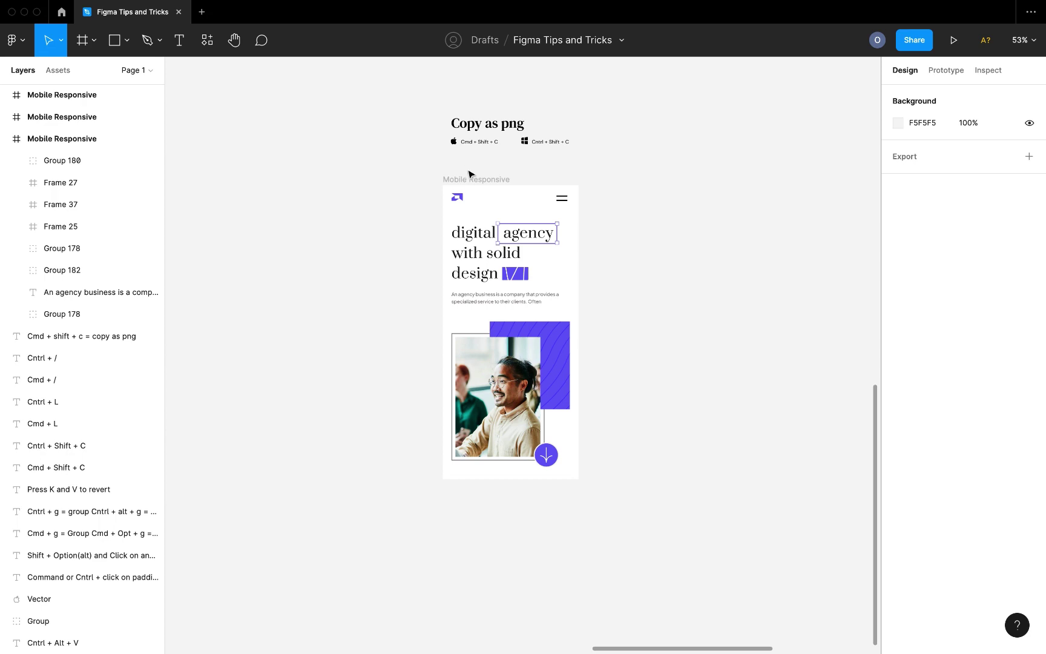
{"action": "left_click", "coordinate": [478, 183]}
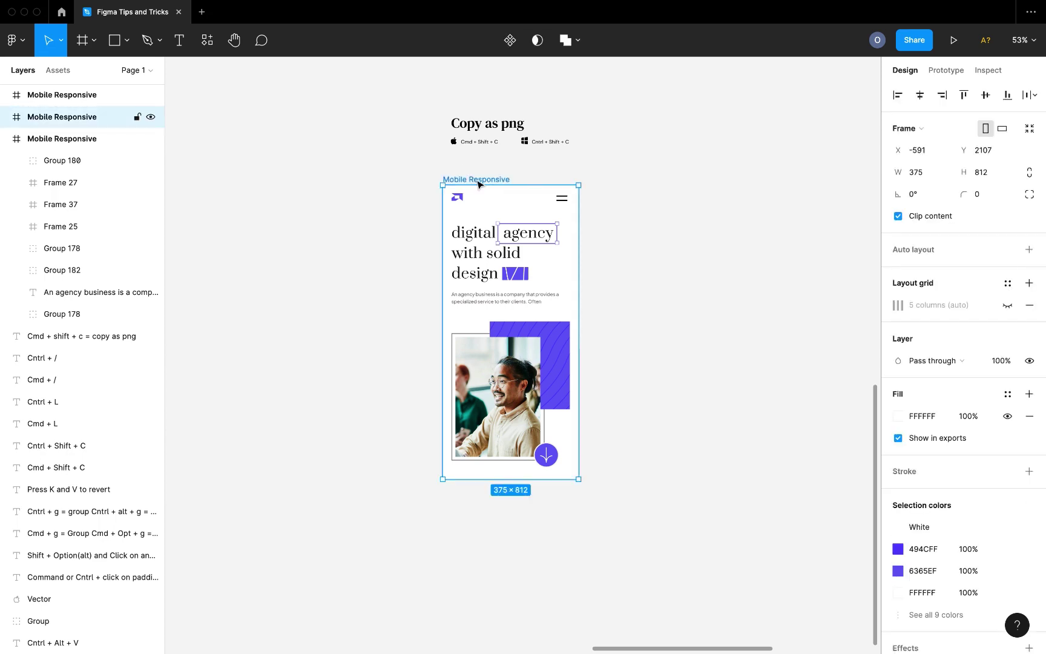
{"action": "key", "text": "super+shift+c"}
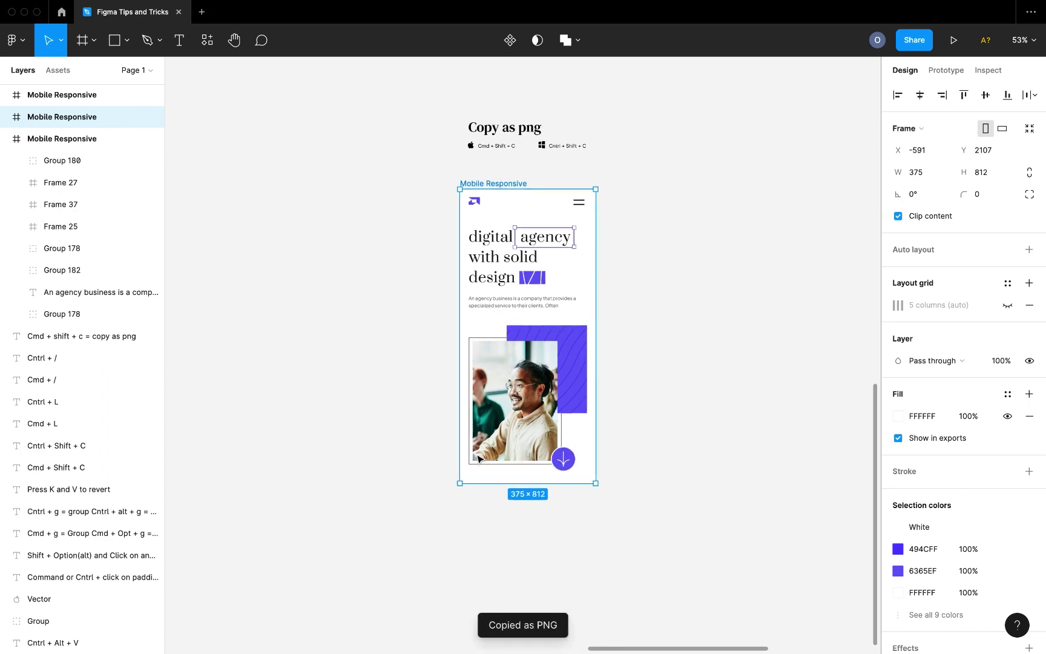
Paste the PNG onto the canvas, nudge it, then delete the test image
{"action": "left_click", "coordinate": [581, 313]}
{"action": "scroll", "coordinate": [581, 313], "scroll_direction": "down", "scroll_amount": 5}
{"action": "scroll", "coordinate": [581, 313], "scroll_direction": "right", "scroll_amount": 5}
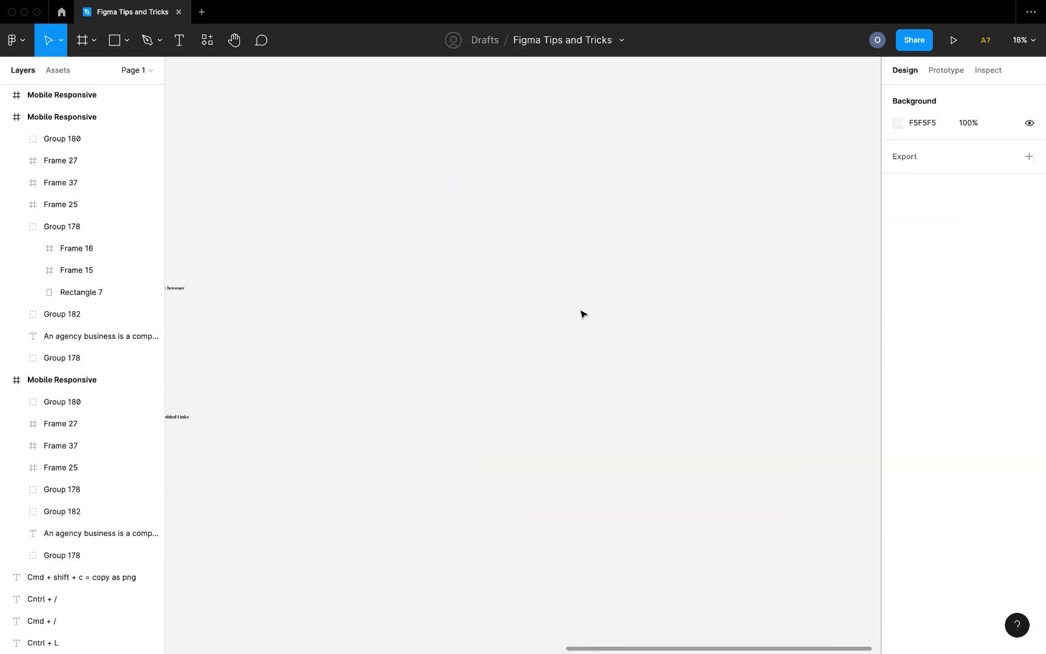
{"action": "key", "text": "super+v"}
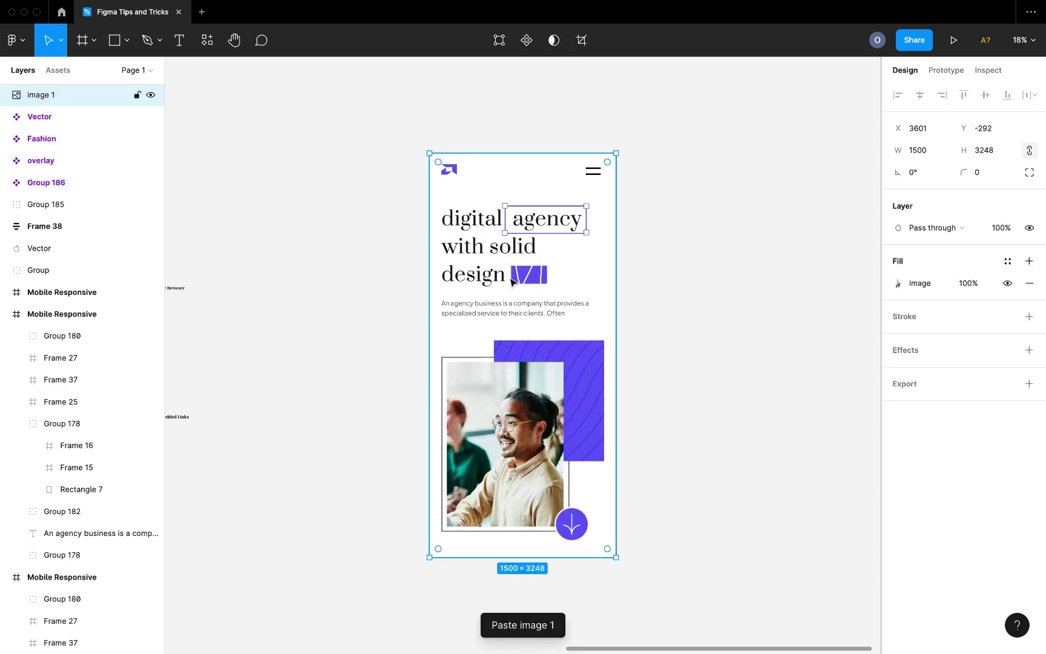
{"action": "mouse_move", "coordinate": [530, 266]}
{"action": "left_mouse_down"}
{"action": "mouse_move", "coordinate": [500, 230]}
{"action": "mouse_move", "coordinate": [507, 288]}
{"action": "mouse_move", "coordinate": [523, 288]}
{"action": "left_mouse_up"}
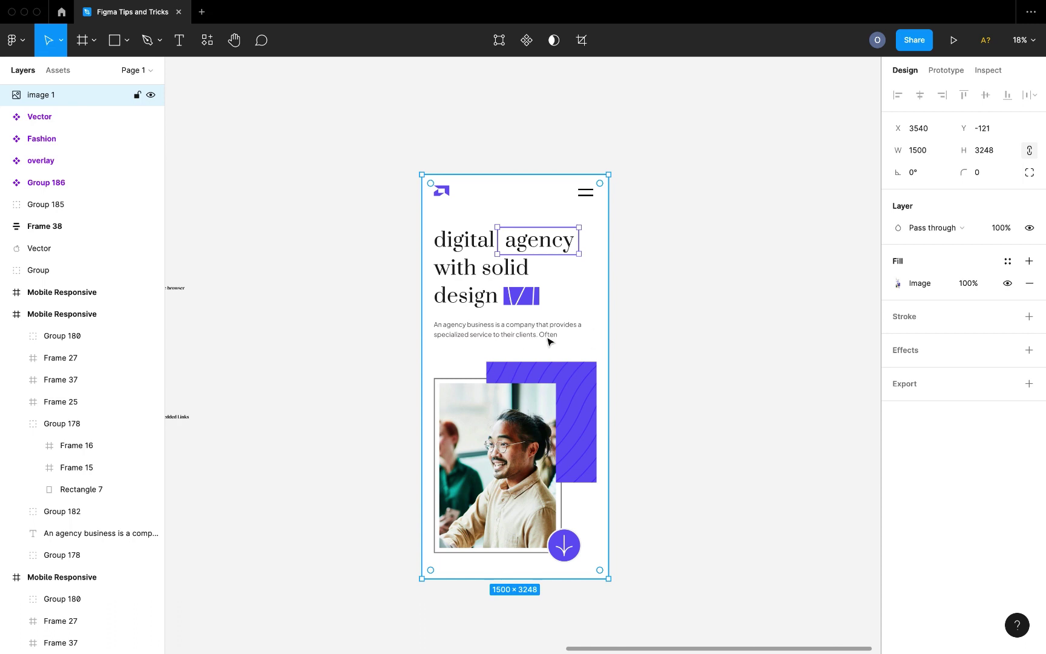
{"action": "key", "text": "Delete"}
Look at the Share dialog, then copy the whole file's link with Cmd+L
{"action": "scroll", "coordinate": [528, 392], "scroll_direction": "down", "scroll_amount": 6}
{"action": "scroll", "coordinate": [439, 415], "scroll_direction": "up", "scroll_amount": 3}
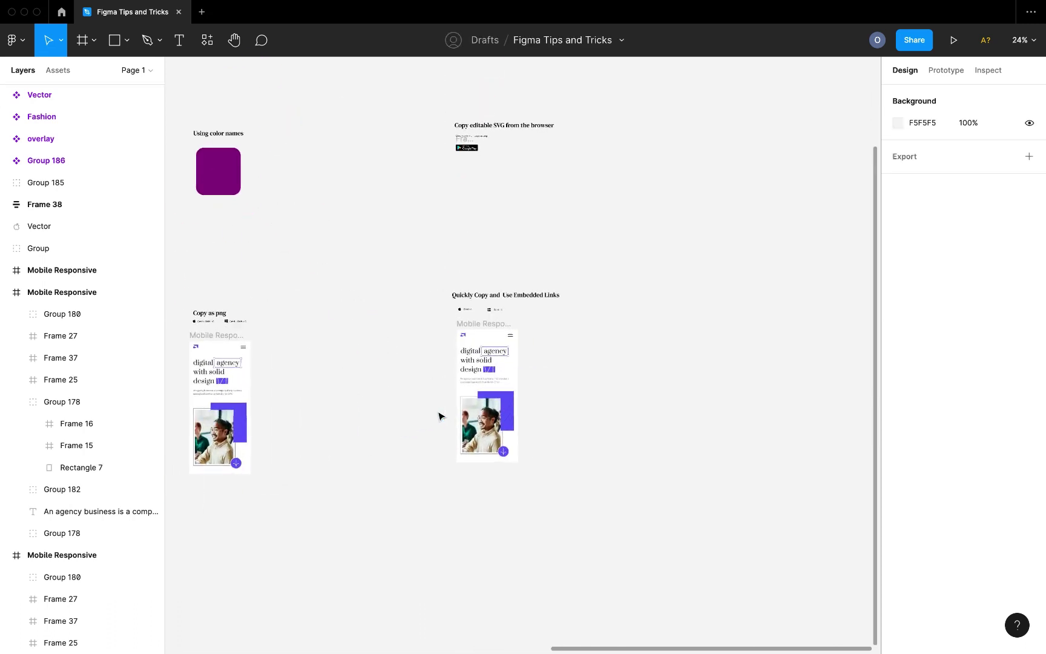
{"action": "scroll", "coordinate": [499, 362], "scroll_direction": "up", "scroll_amount": 3}
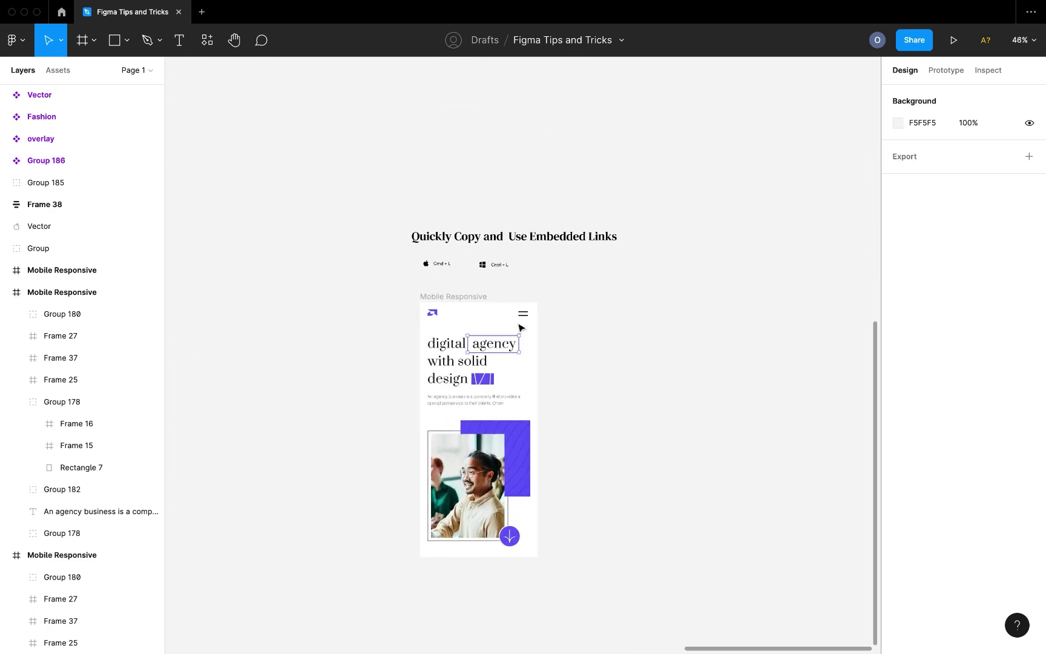
{"action": "scroll", "coordinate": [586, 311], "scroll_direction": "up", "scroll_amount": 3}
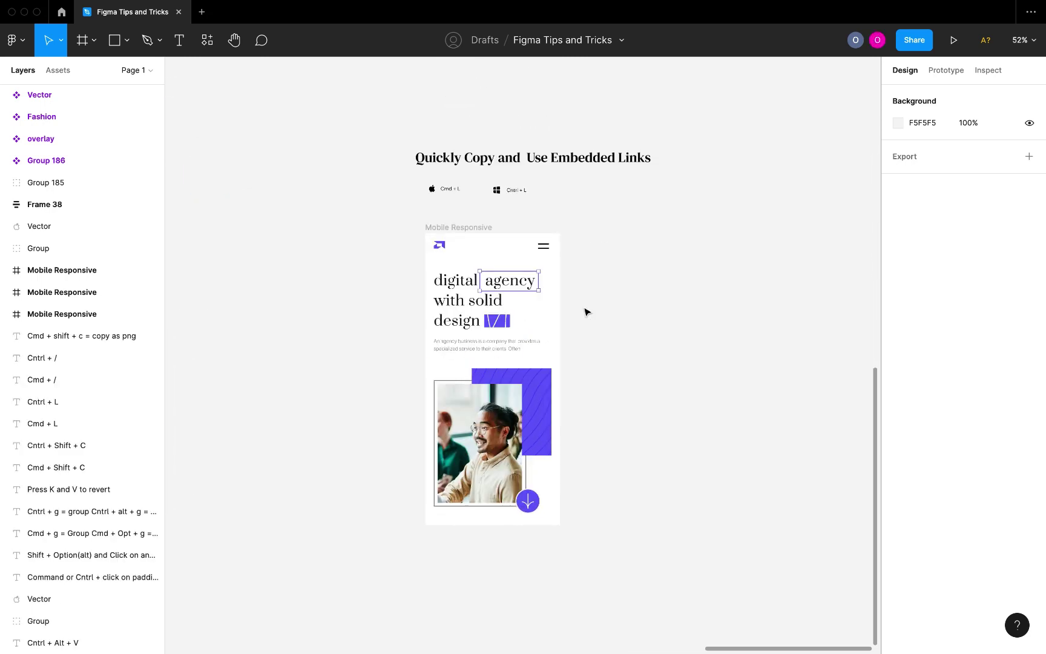
{"action": "left_click", "coordinate": [910, 42]}
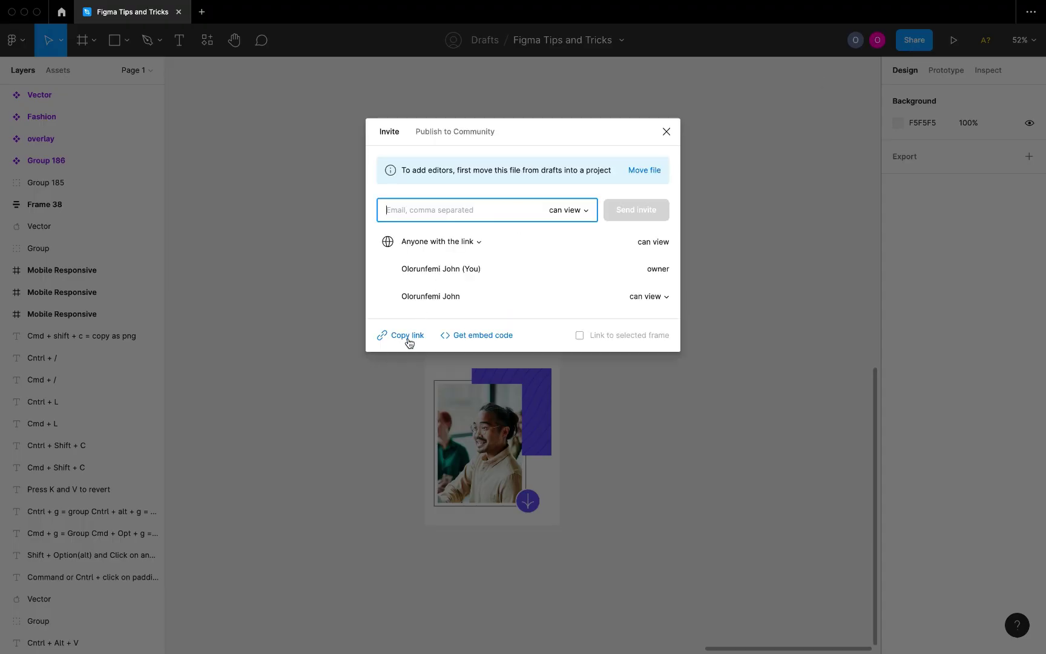
{"action": "left_click", "coordinate": [666, 132]}
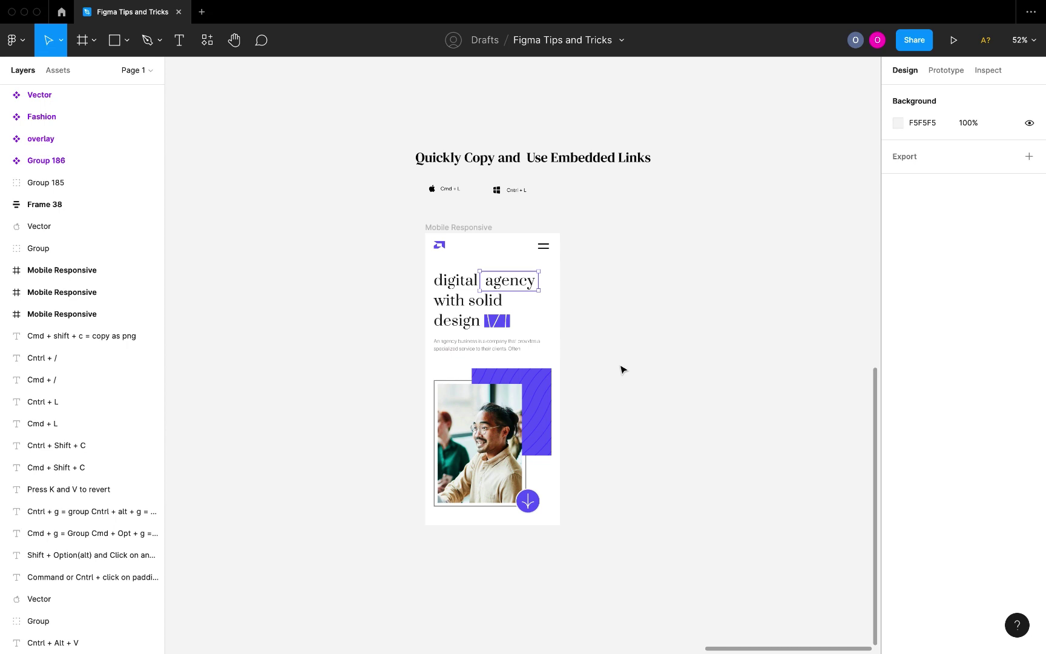
{"action": "key", "text": "super+l"}
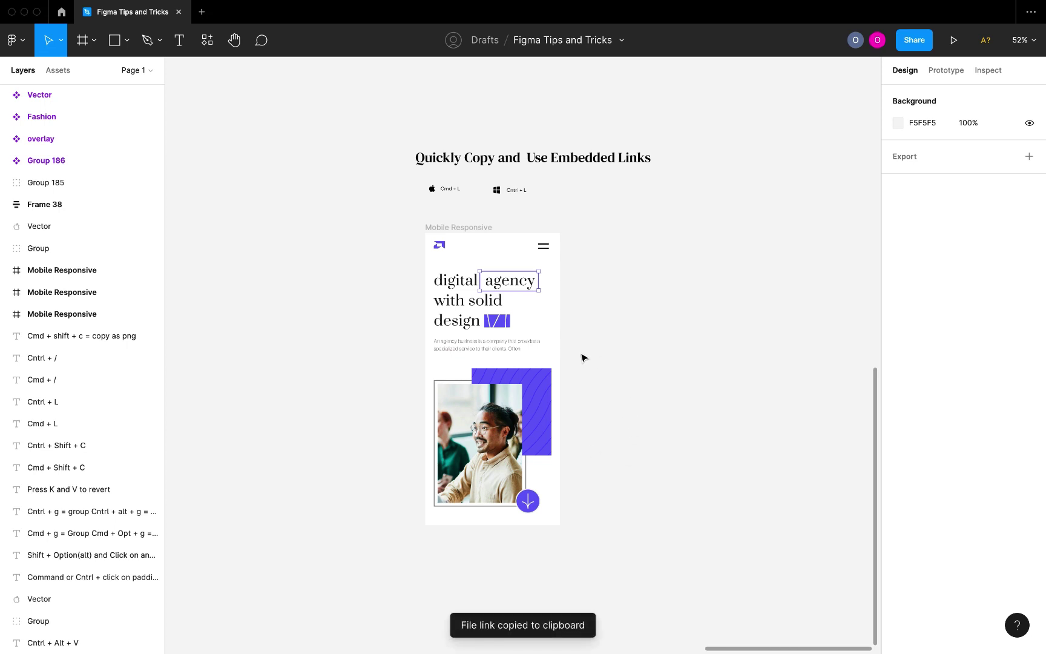
Copy the Mobile Responsive frame's link and open a new browser tab
{"action": "left_click", "coordinate": [470, 229]}
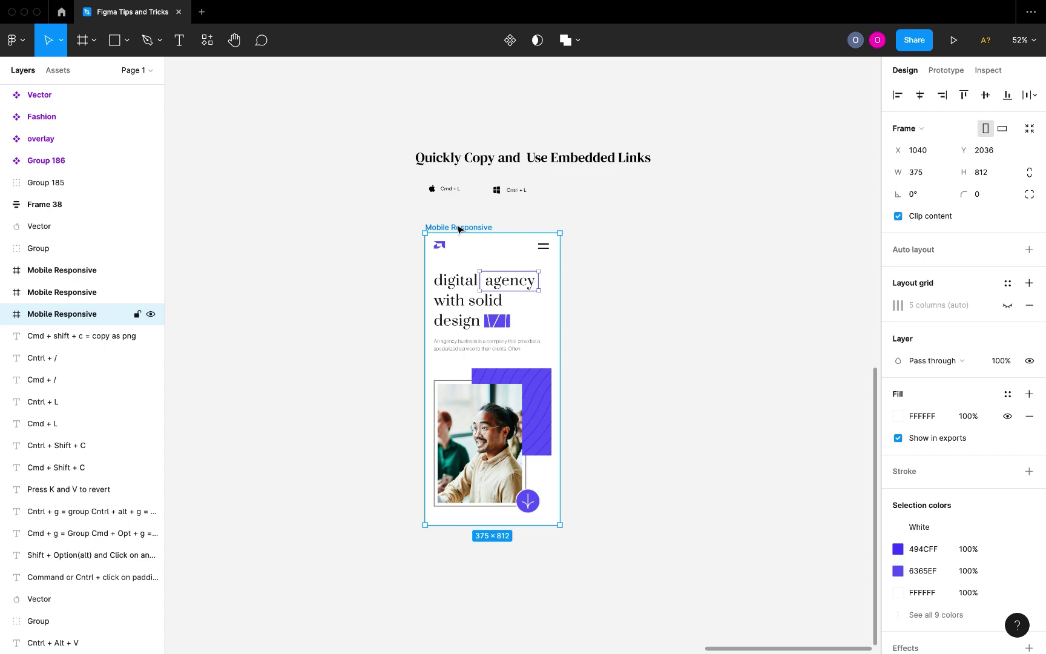
{"action": "key", "text": "super+l"}
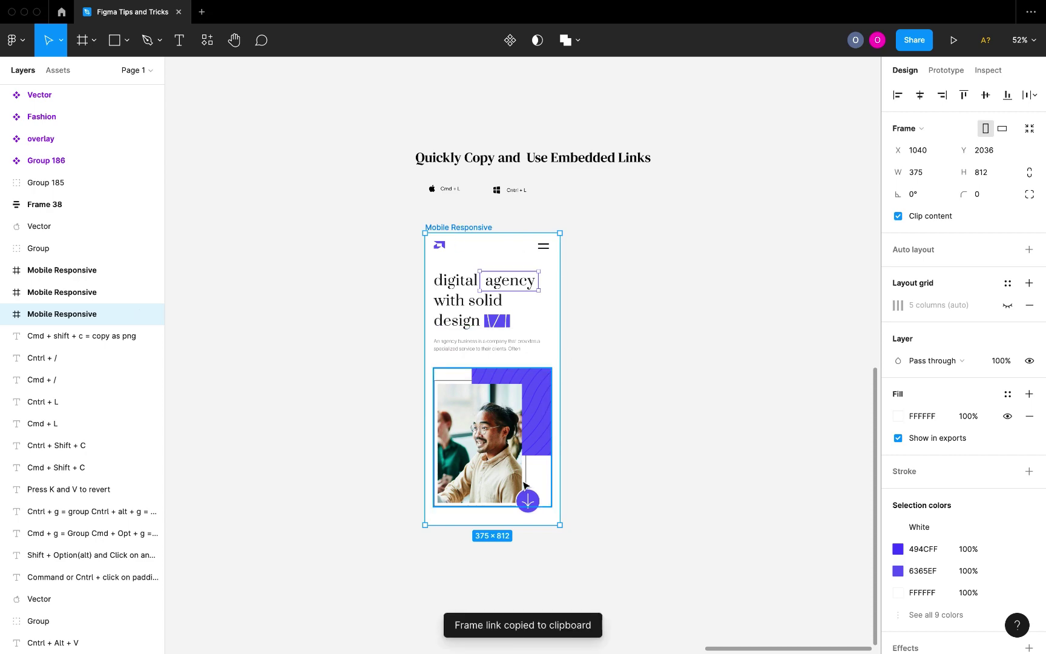
{"action": "key", "text": "ctrl+Right"}
{"action": "key", "text": "super+t"}
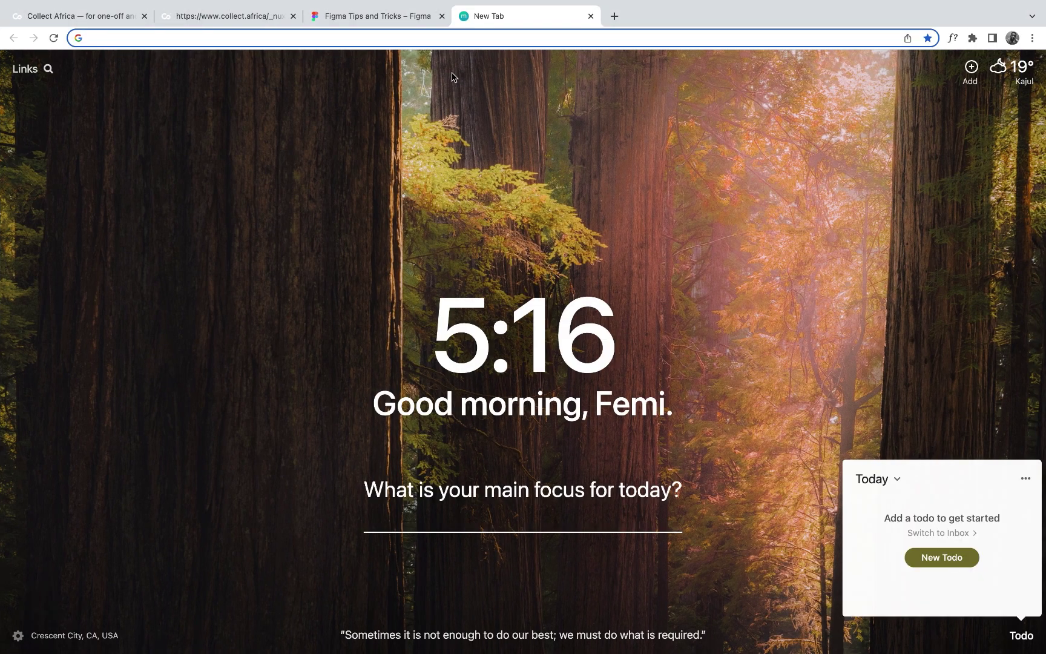
Load the copied frame link in Chrome, landing on the 375×812 Mobile Responsive frame
{"action": "key", "text": "super+v"}
{"action": "key", "text": "Return"}
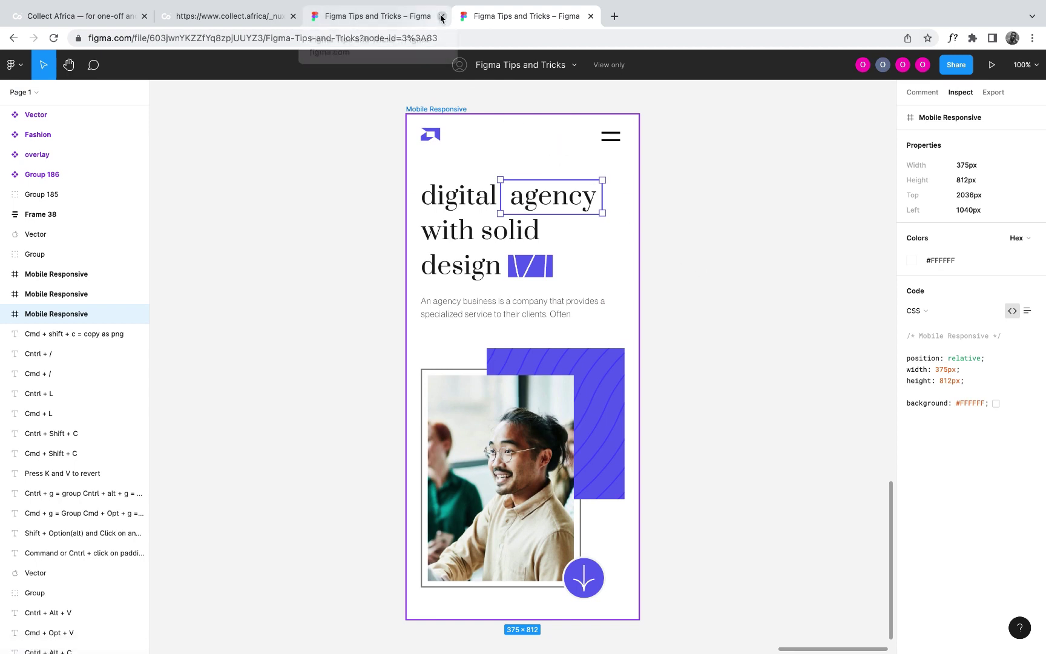
{"action": "left_click", "coordinate": [357, 160]}
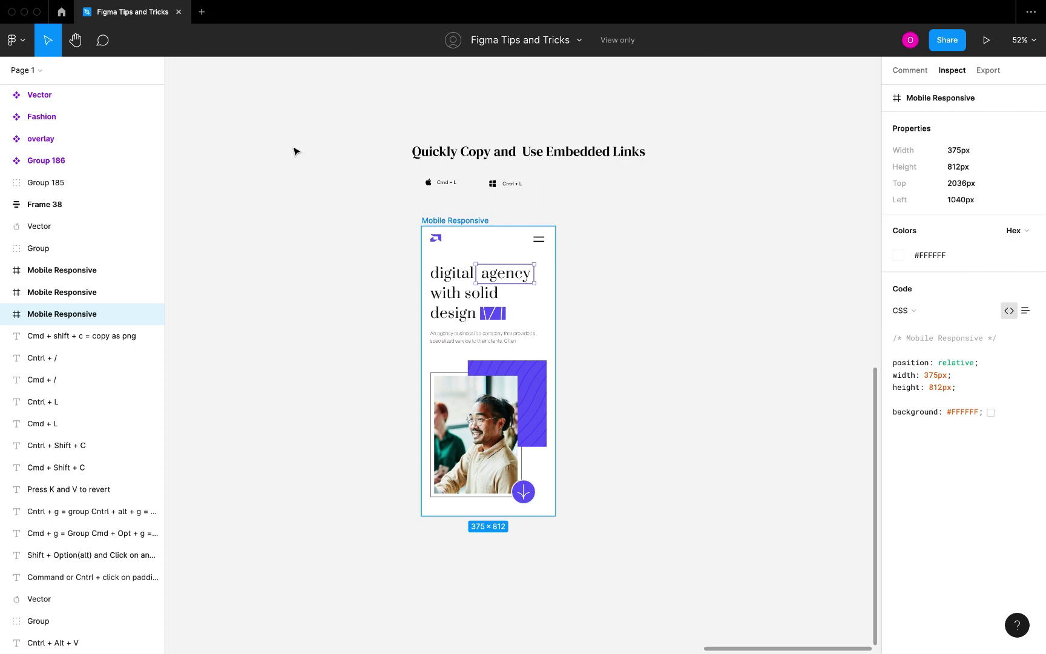
Present the file in a new tab, then return and view all nine tip boards
{"action": "left_click", "coordinate": [295, 151]}
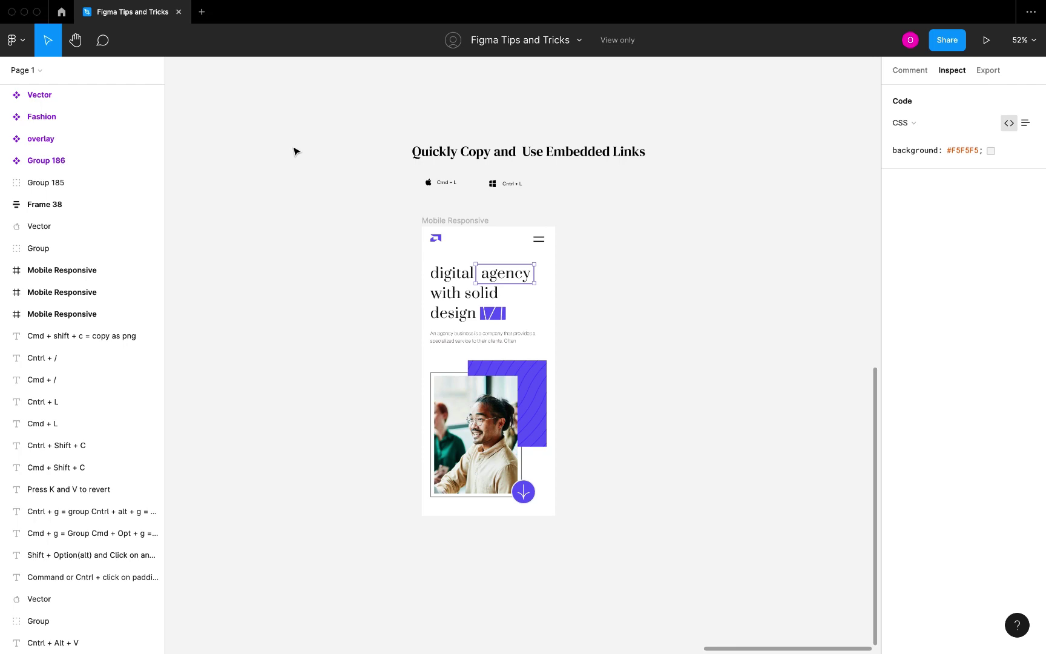
{"action": "left_click", "coordinate": [985, 40]}
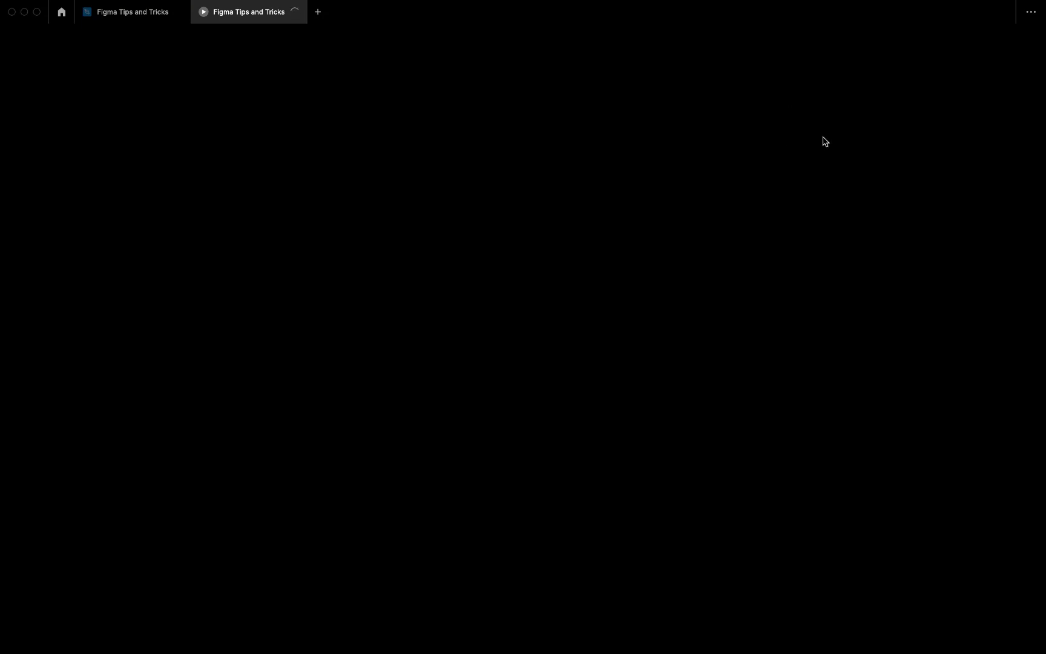
{"action": "left_click", "coordinate": [138, 13]}
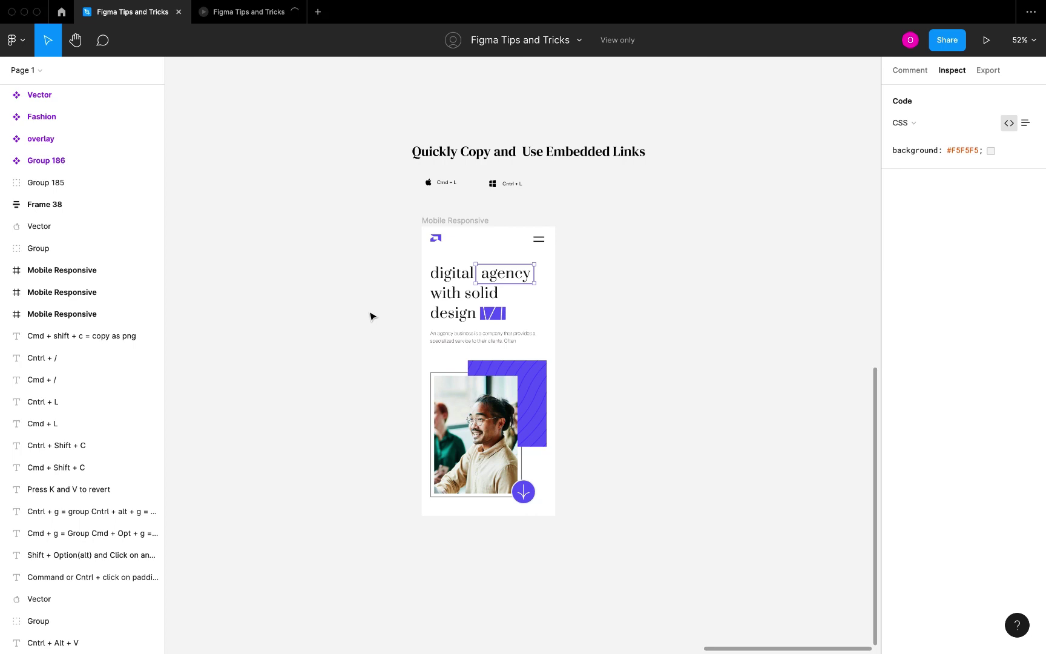
{"action": "scroll", "coordinate": [371, 315], "scroll_direction": "down", "scroll_amount": 5}
{"action": "scroll", "coordinate": [370, 316], "scroll_direction": "left", "scroll_amount": 5}
{"action": "scroll", "coordinate": [370, 316], "scroll_direction": "down", "scroll_amount": 2}
{"action": "scroll", "coordinate": [371, 315], "scroll_direction": "up", "scroll_amount": 3}
{"action": "scroll", "coordinate": [370, 315], "scroll_direction": "left", "scroll_amount": 2}
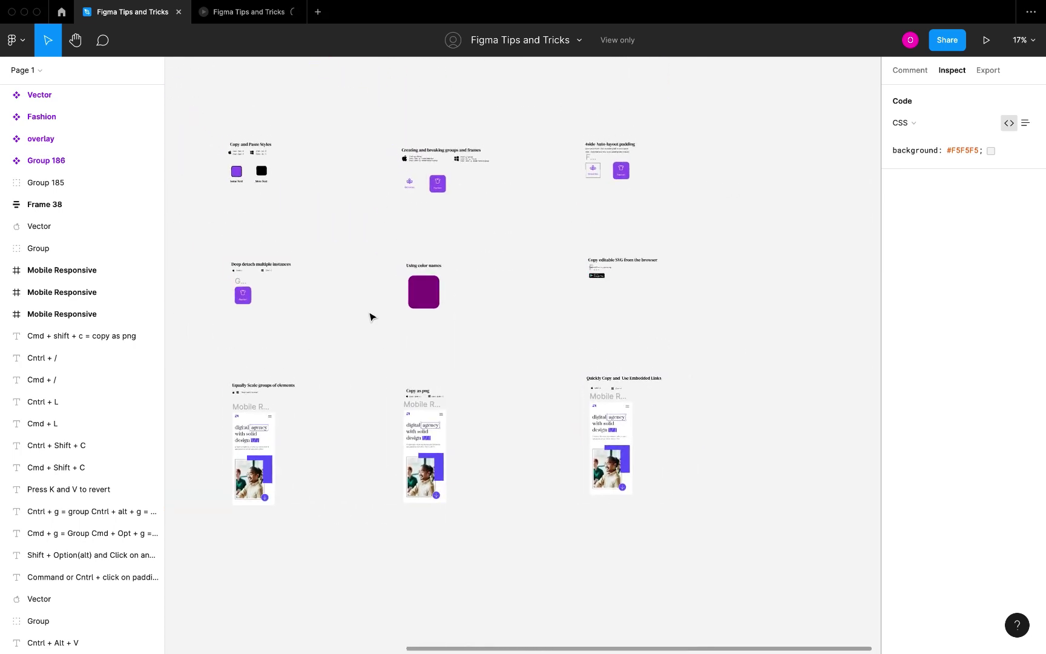